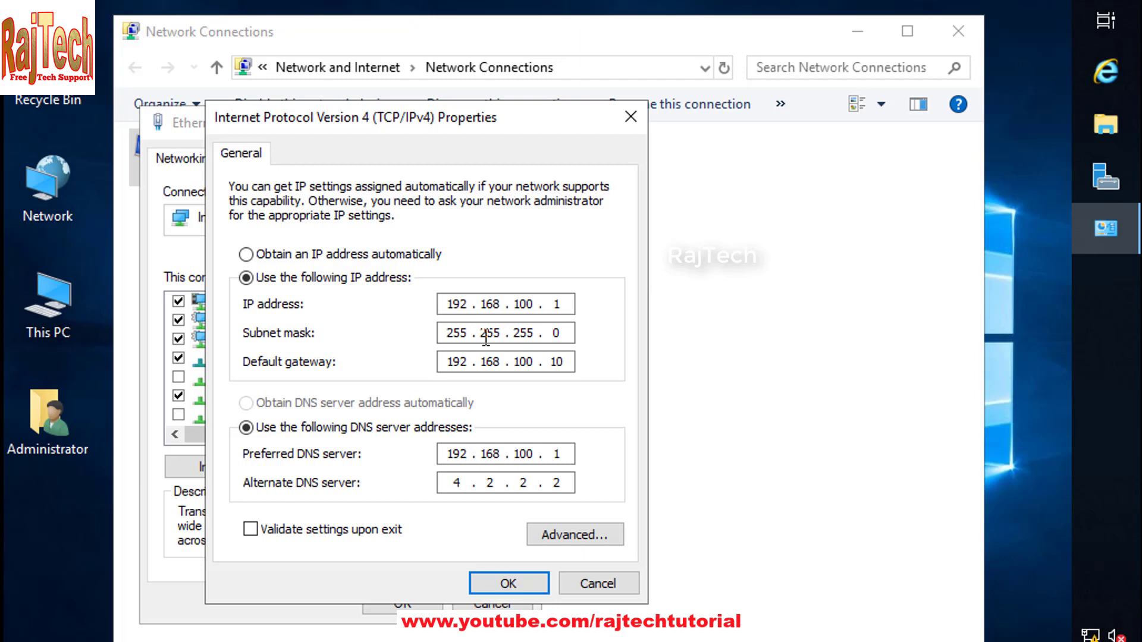
Accept the static IPv4 settings and close the Ethernet adapter's properties.
left_click(502, 581)
left_click(402, 600)
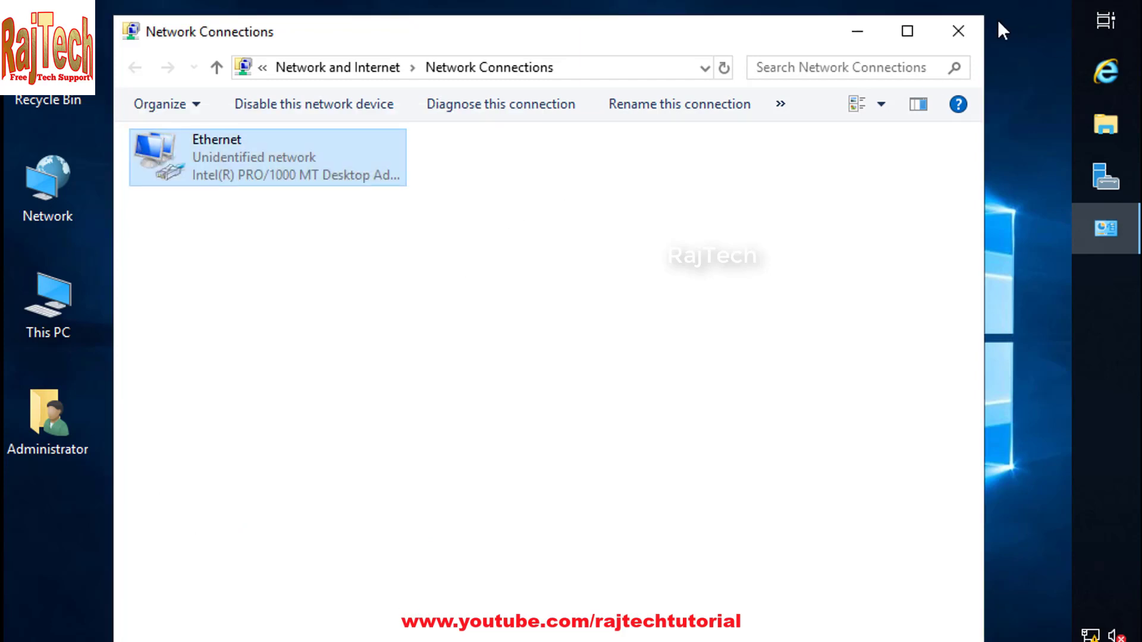
Check the Ethernet connection's IPv4 address in its status details, closing the network windows when done.
right_click(179, 162)
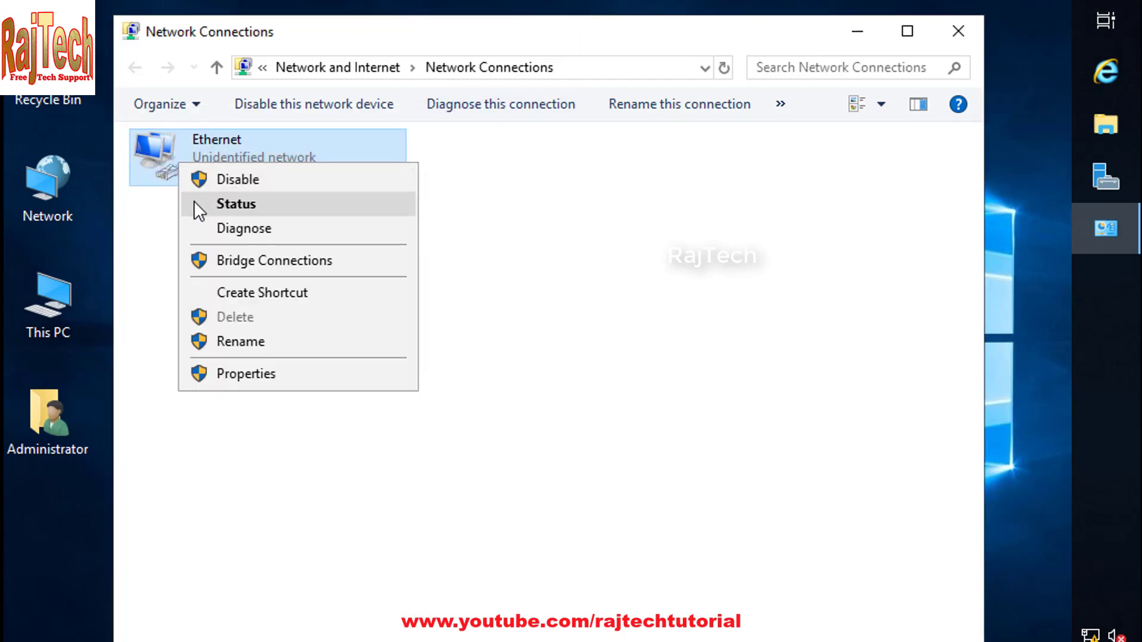
left_click(195, 202)
left_click(420, 314)
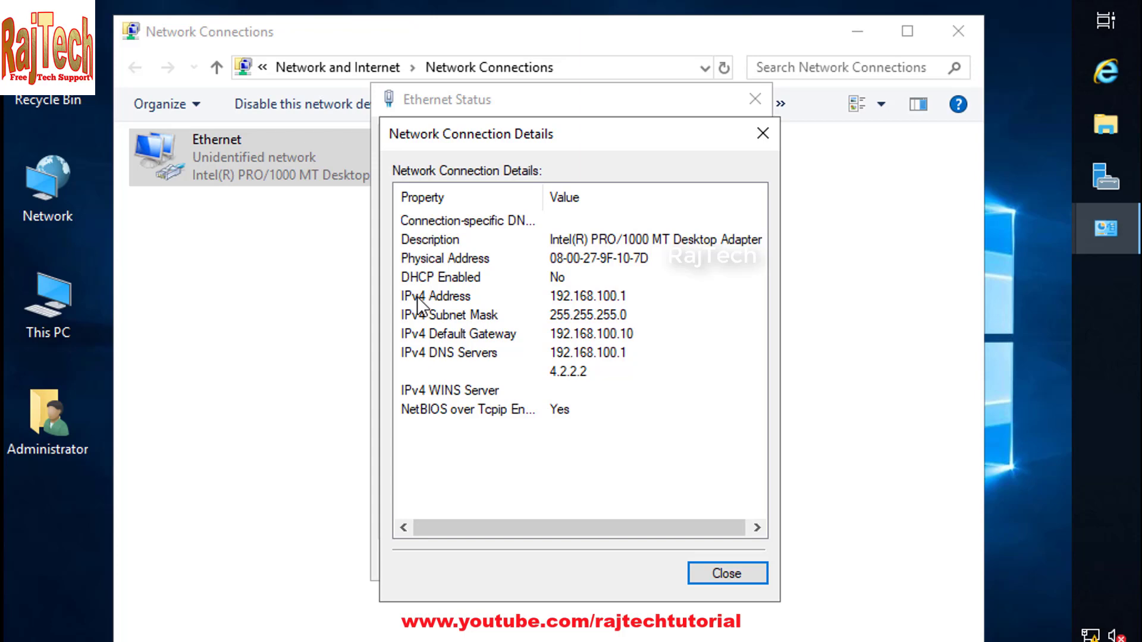
left_click(417, 297)
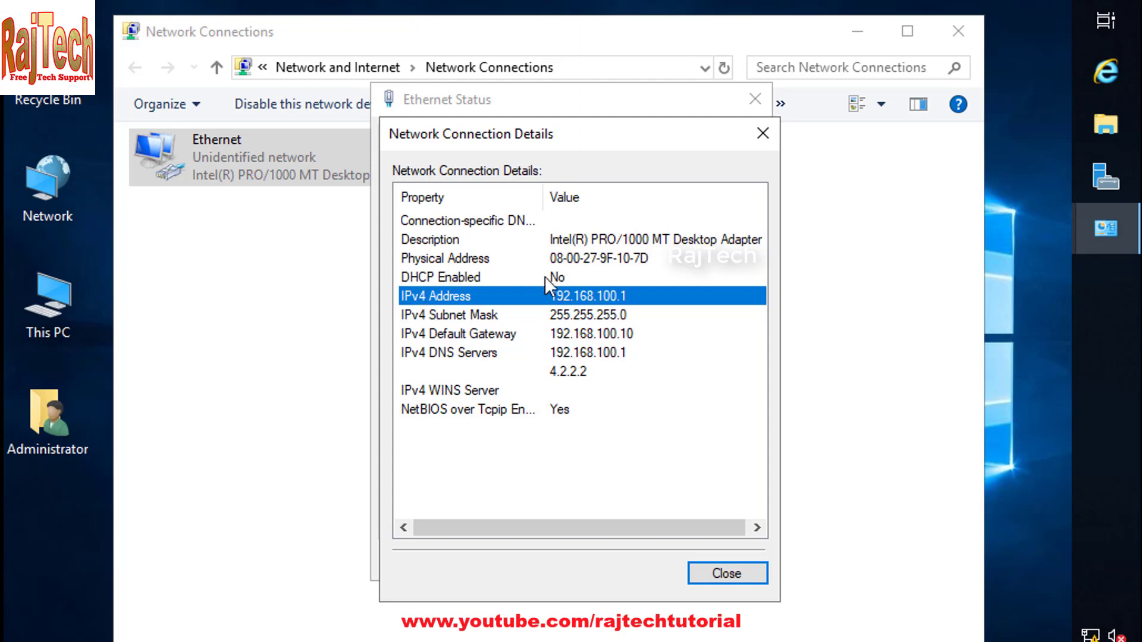
left_click(709, 576)
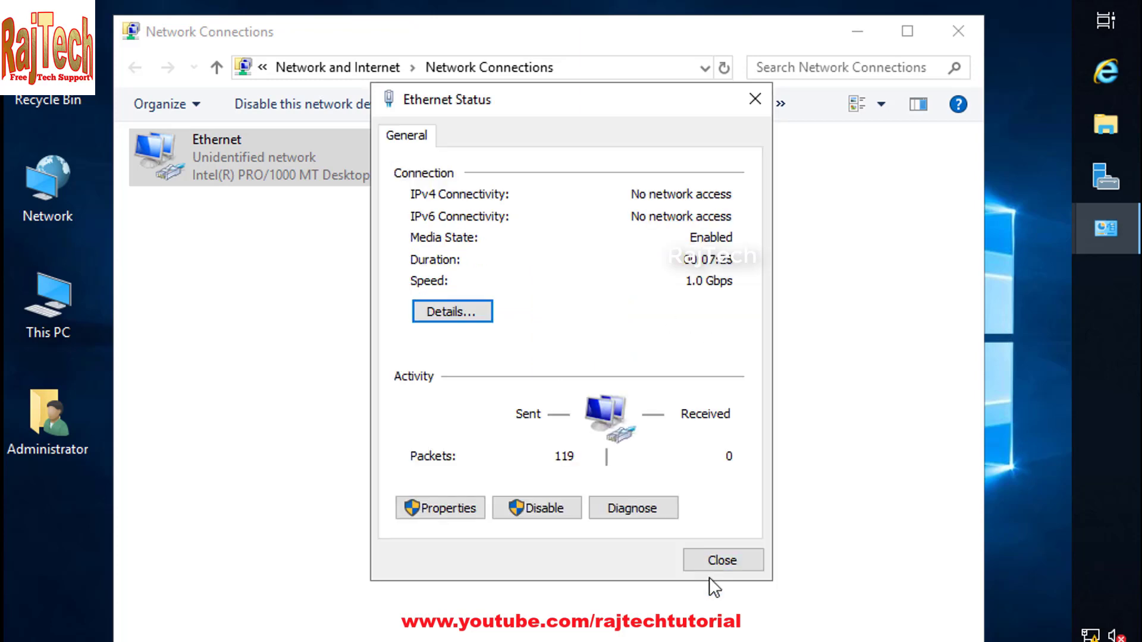
left_click(711, 557)
left_click(958, 31)
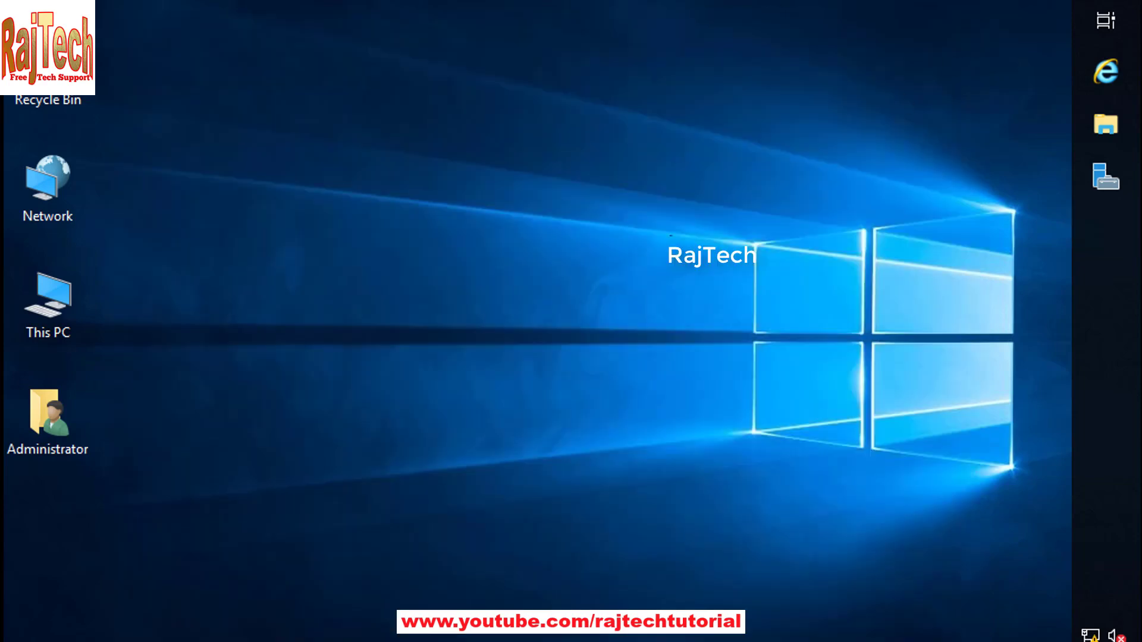
right_click(410, 234)
left_click(469, 308)
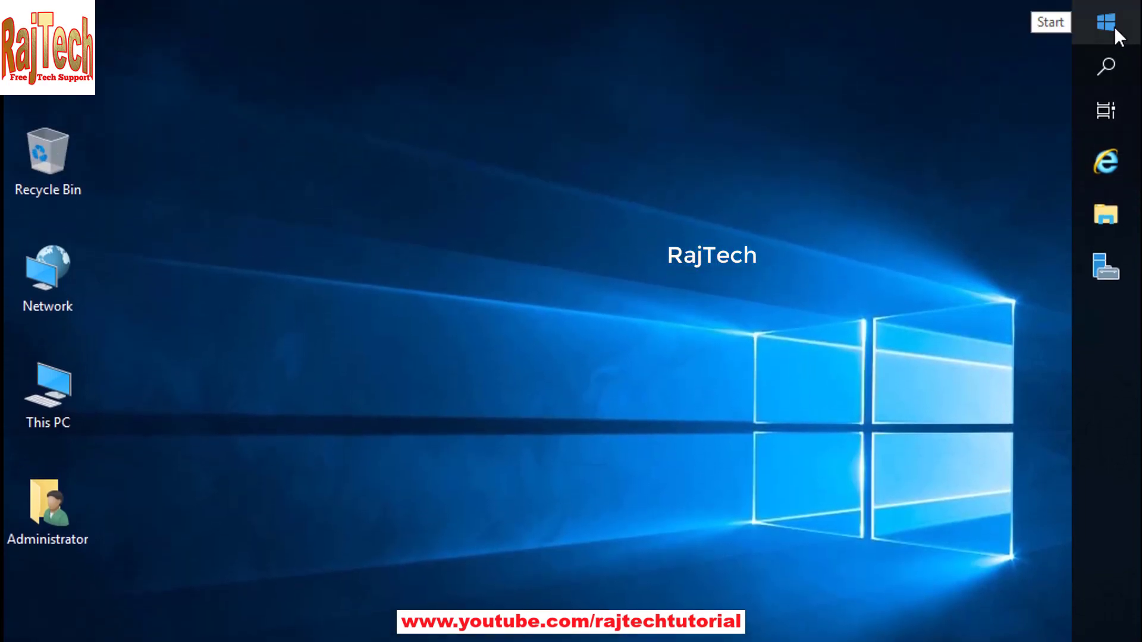
Open Server Manager and start adding roles as a role-based installation on the local server from the server pool.
left_click(1113, 26)
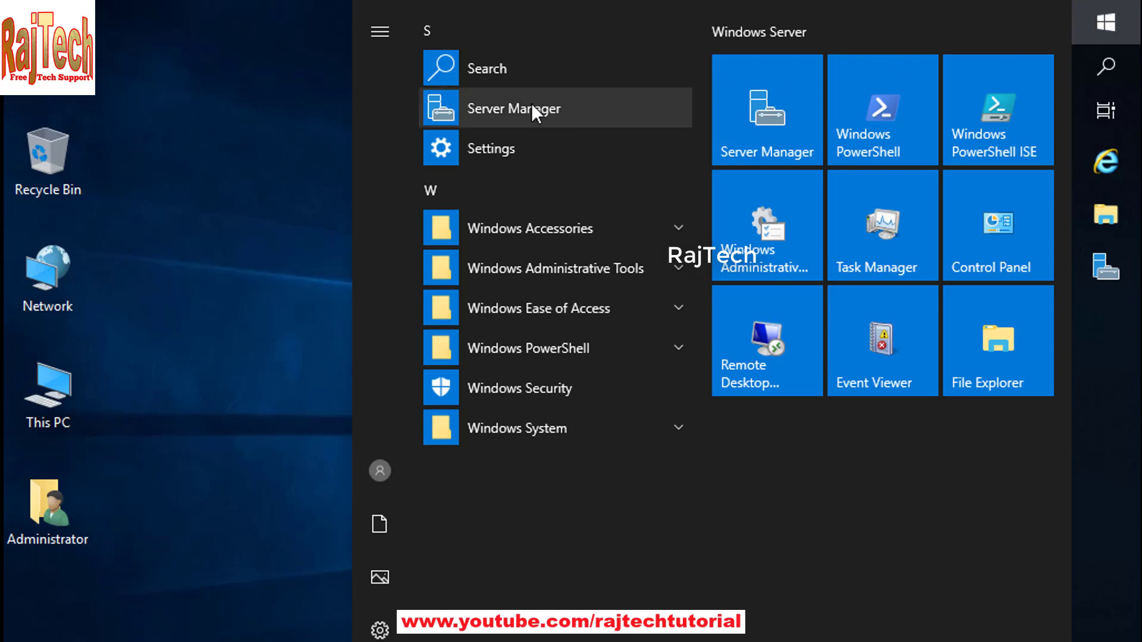
left_click(507, 112)
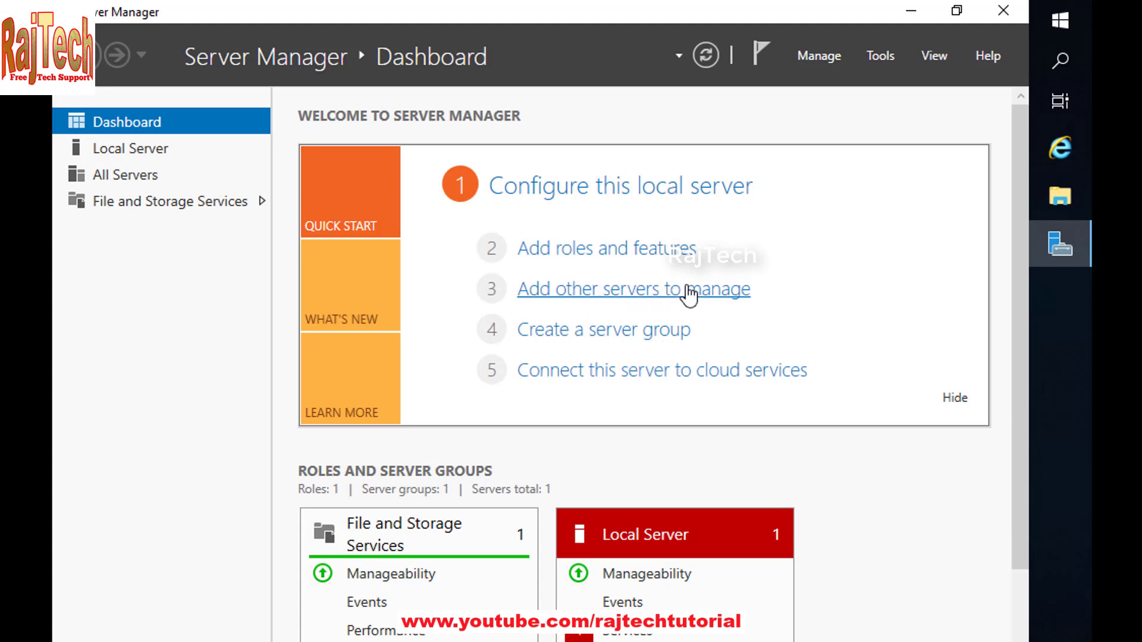
left_click(599, 255)
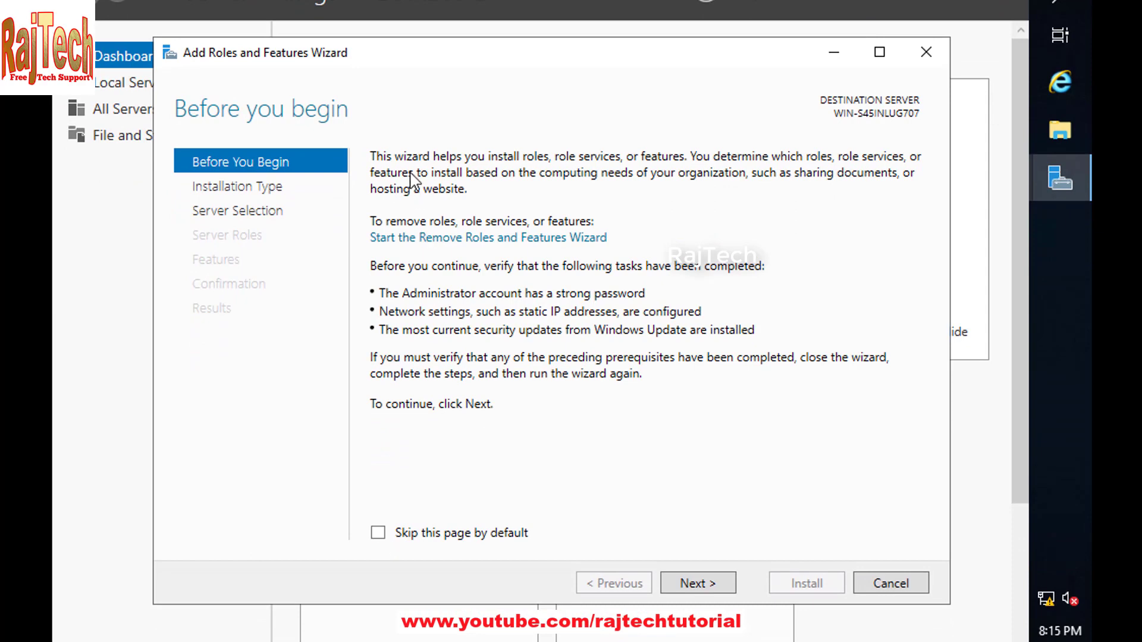
left_click(700, 586)
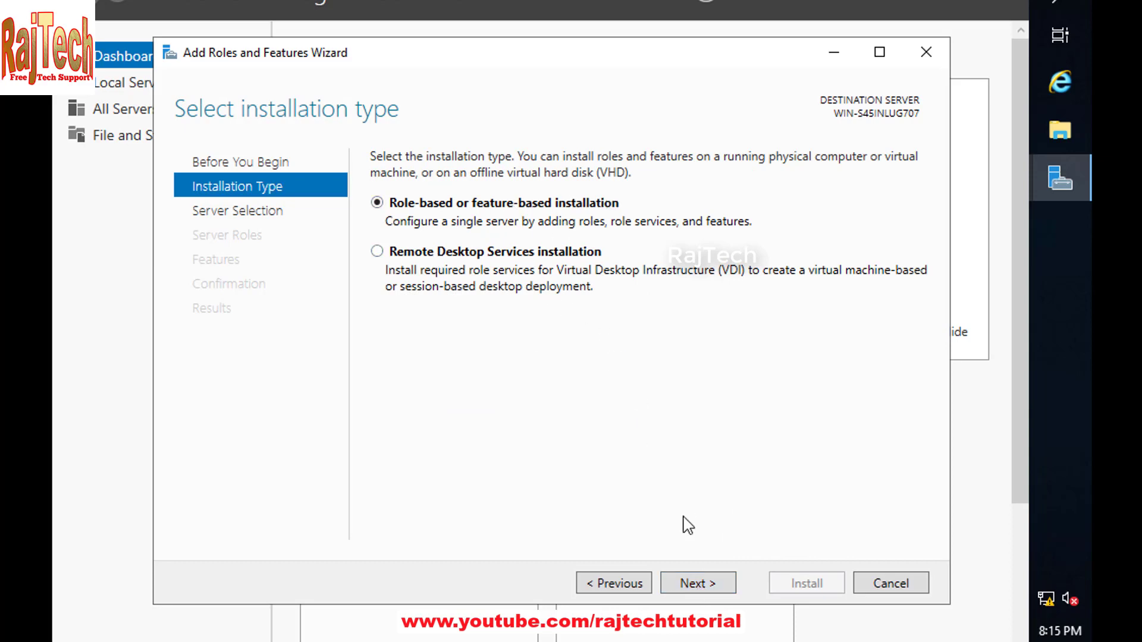
left_click(691, 585)
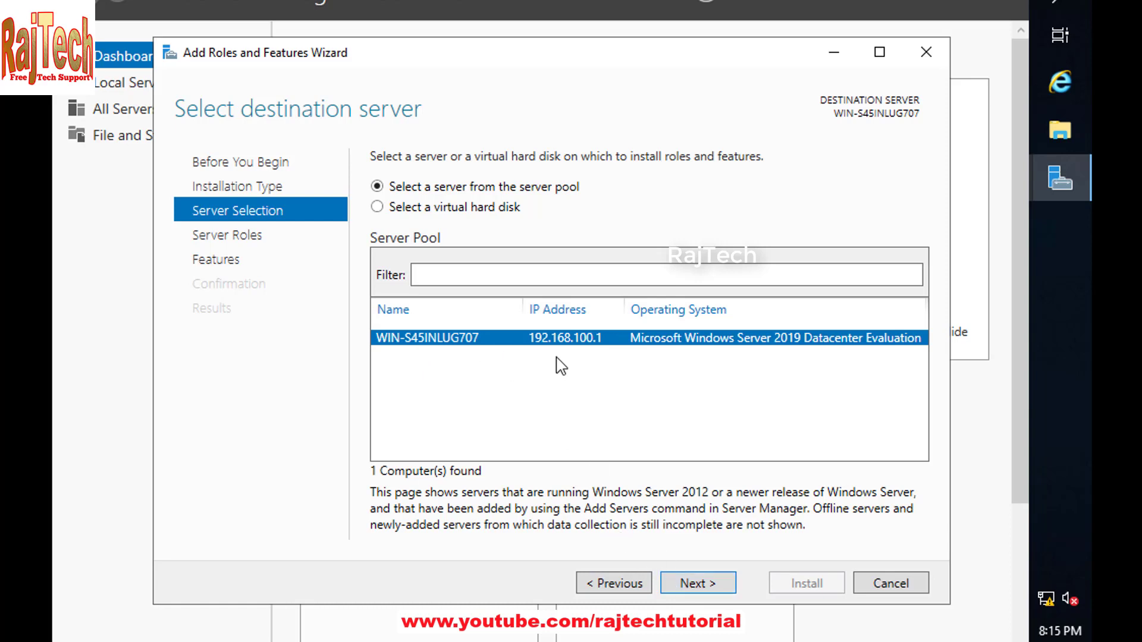
left_click(707, 573)
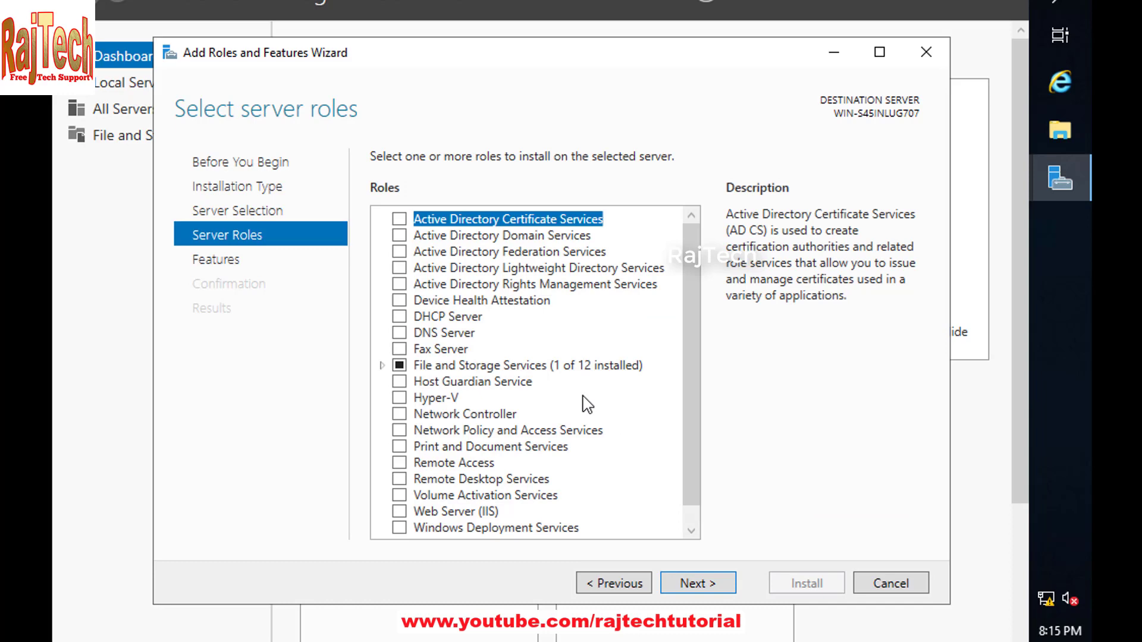
Install the DHCP Server role with its required management tools, without selecting any additional features.
left_click(400, 317)
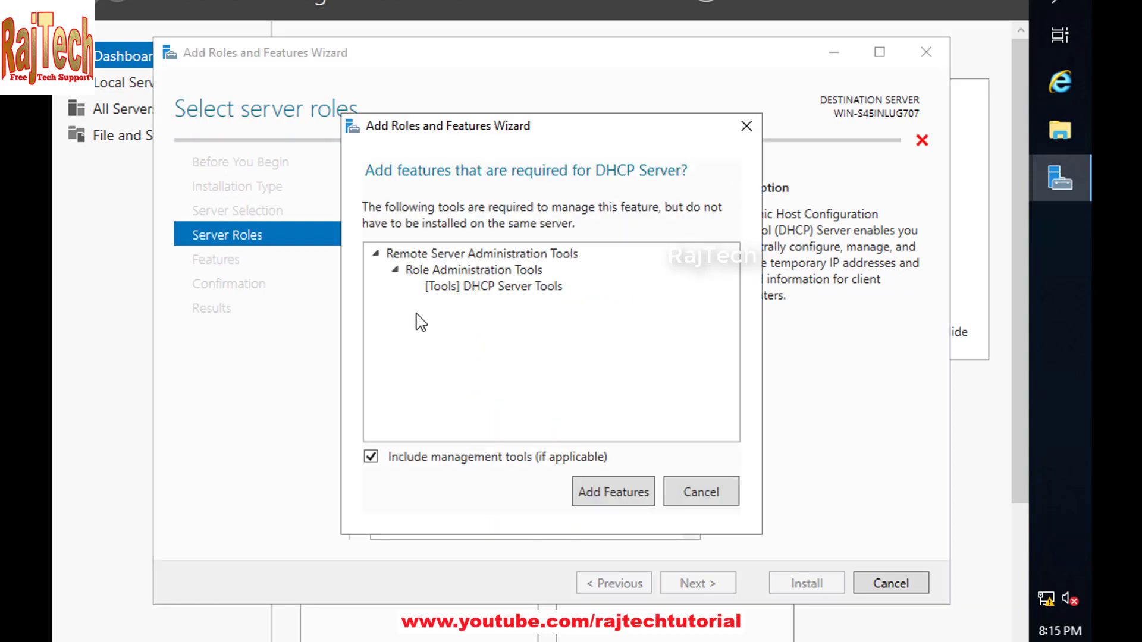
left_click(591, 492)
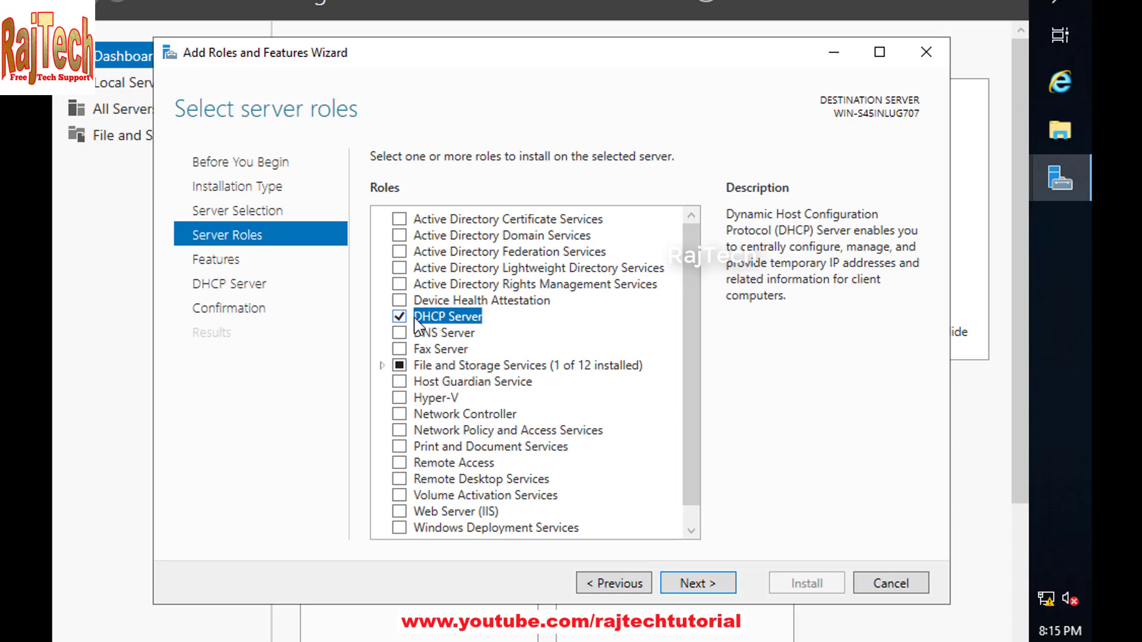
left_click(697, 581)
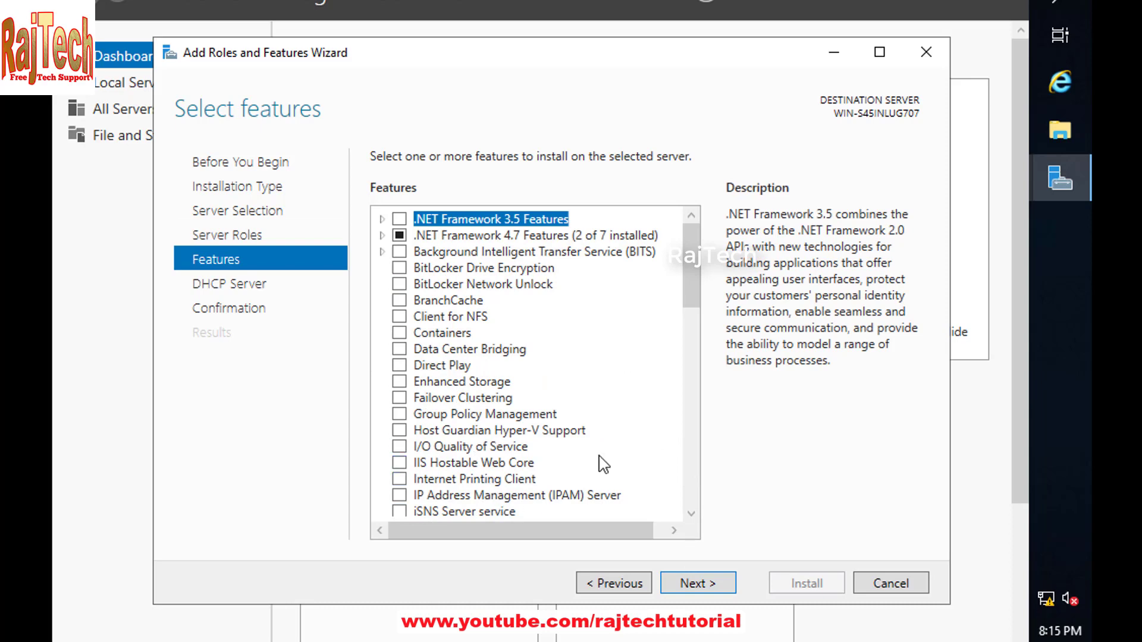
mouse_move(691, 279)
left_mouse_down()
mouse_move(699, 498)
mouse_move(693, 301)
left_mouse_up()
left_click(695, 583)
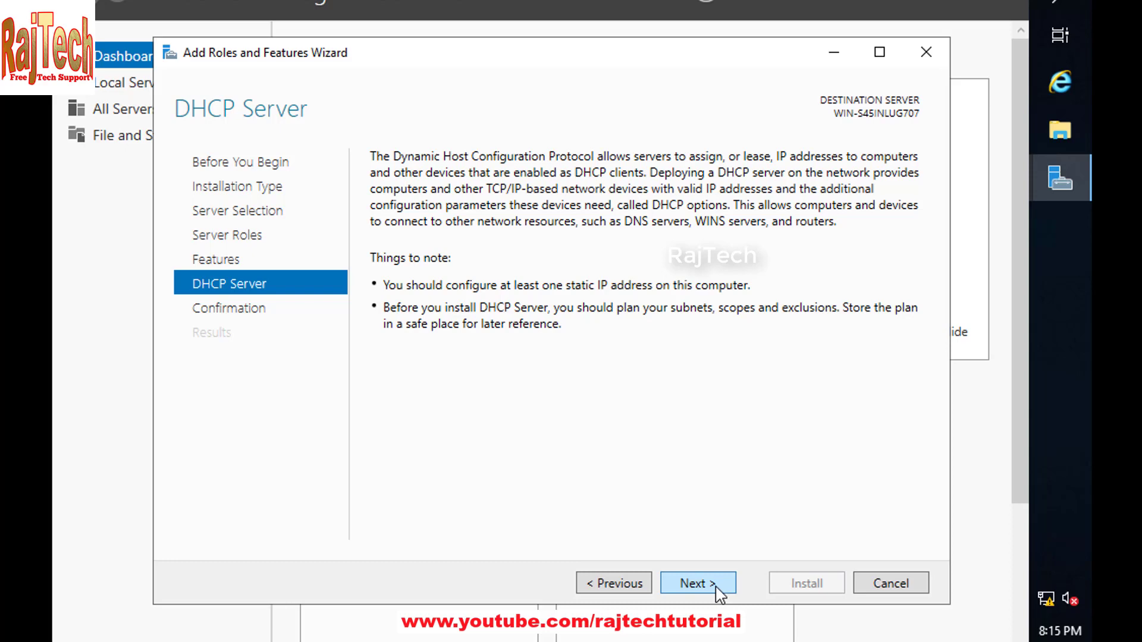
left_click(717, 586)
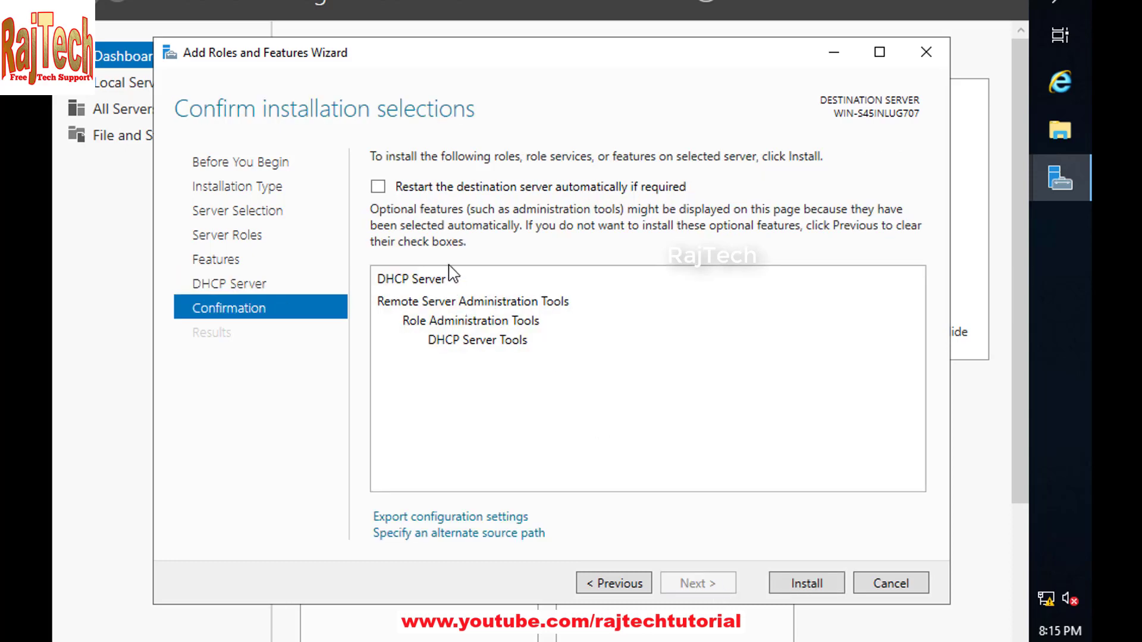
left_click(803, 589)
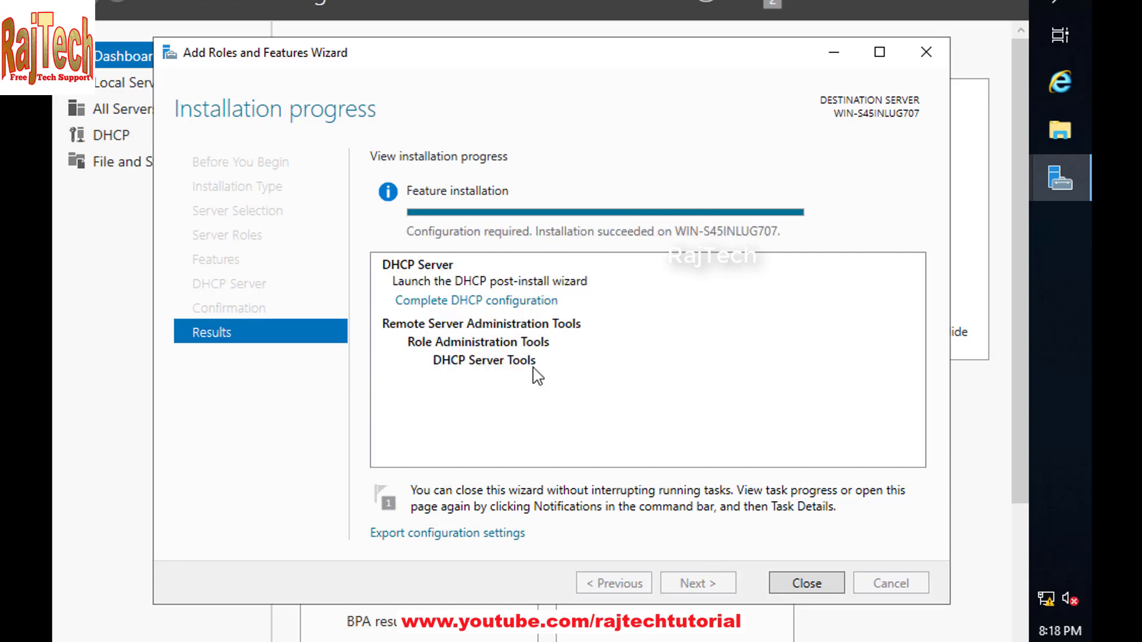
left_click(805, 586)
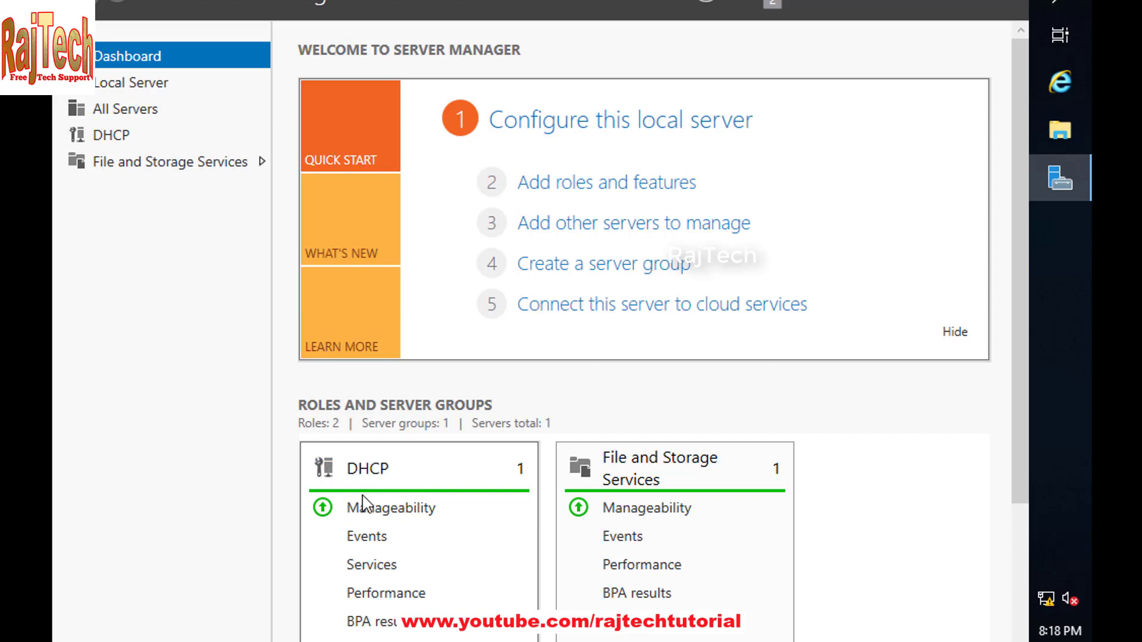
Open DHCP Manager for the local DHCP server and expand the server's IPv4 node.
left_click(112, 140)
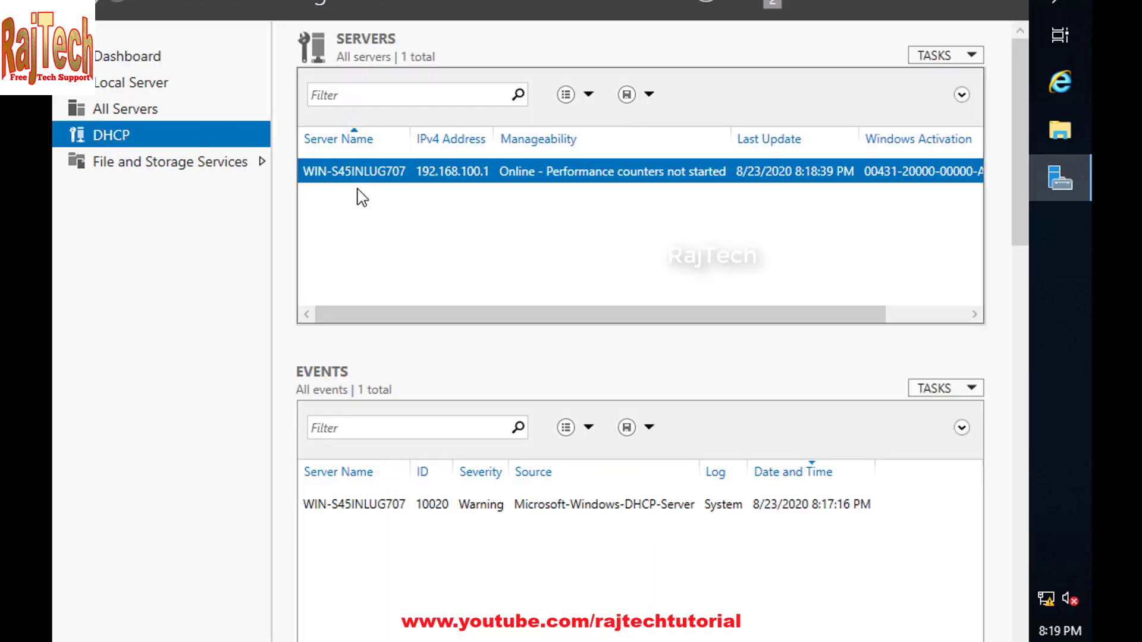
right_click(355, 177)
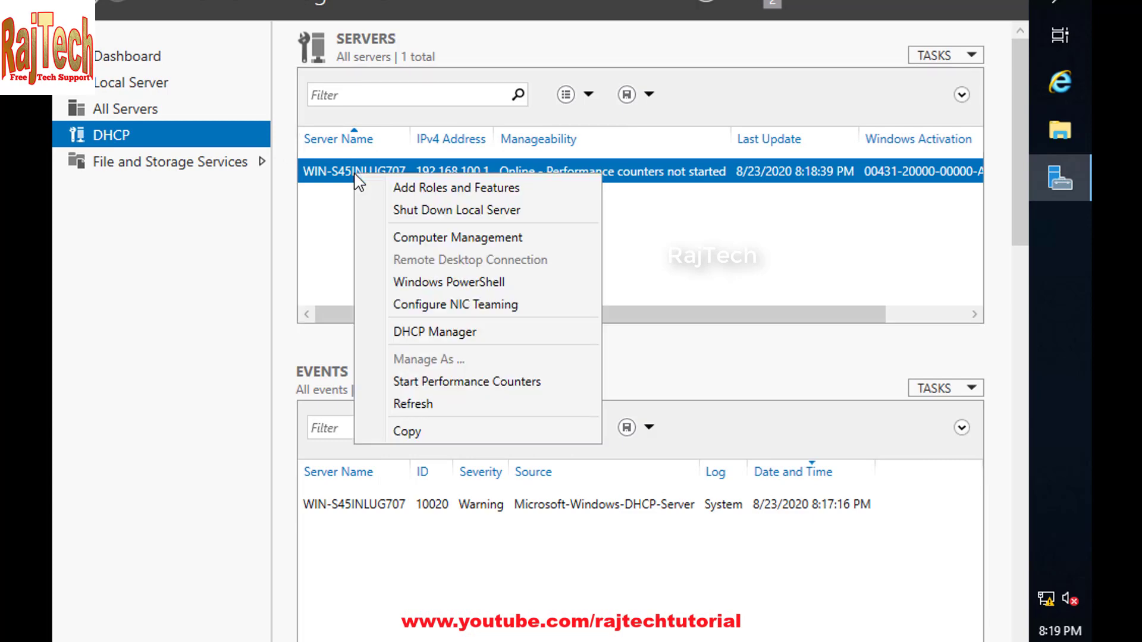
left_click(430, 333)
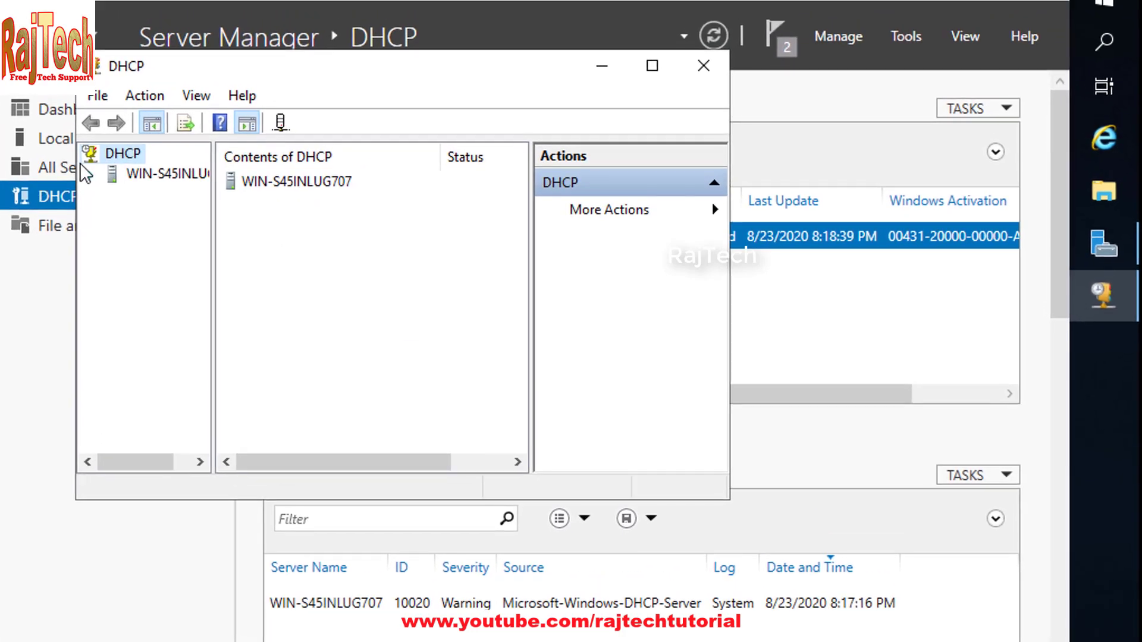
double_click(143, 182)
left_click(110, 197)
left_click(110, 197)
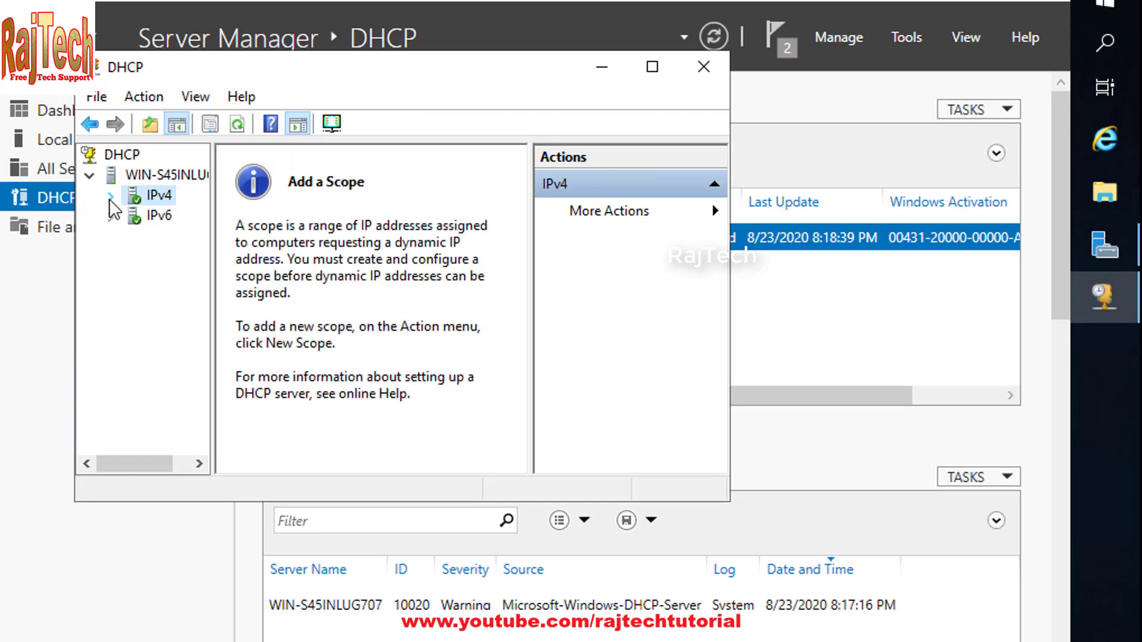
left_click(110, 198)
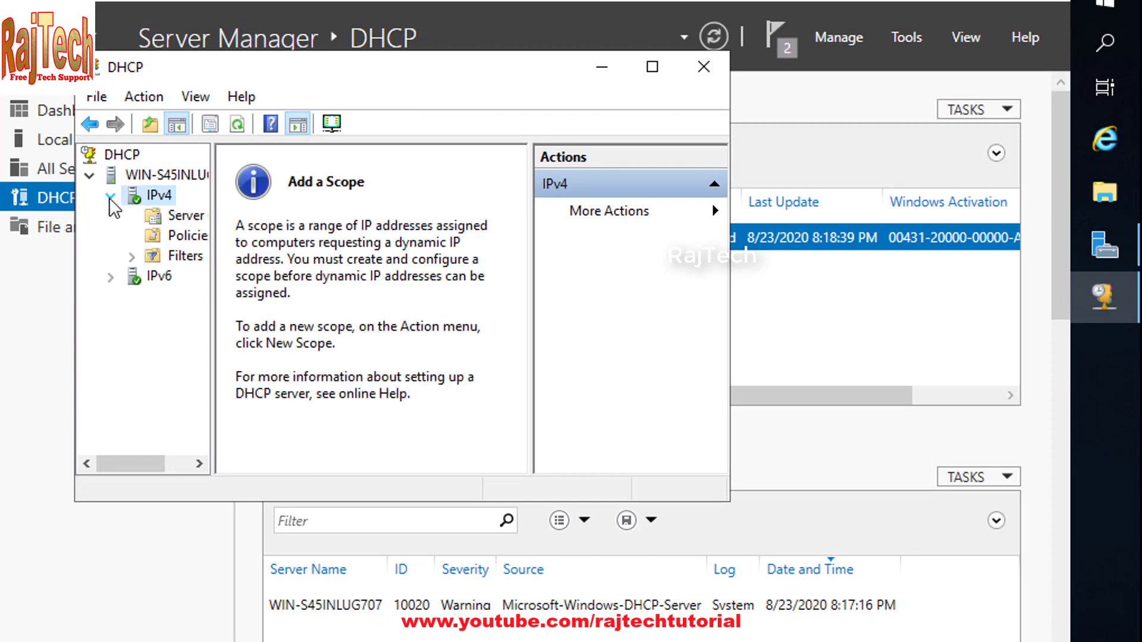
Start a new IPv4 scope and name it "DHCP for LAN", leaving the description empty.
right_click(155, 200)
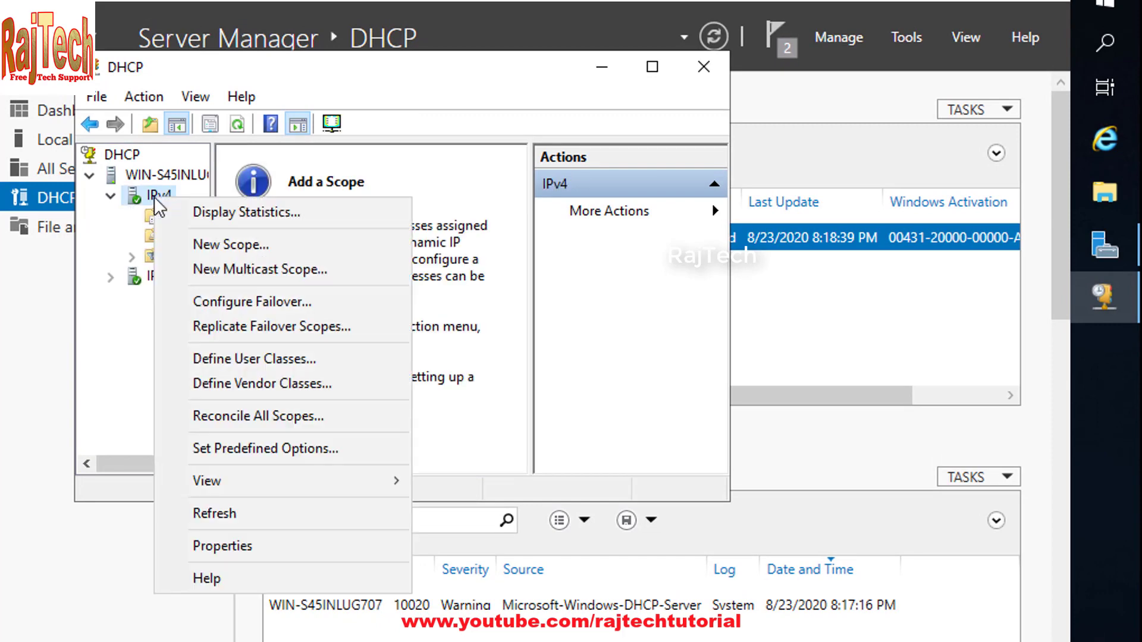
left_click(200, 244)
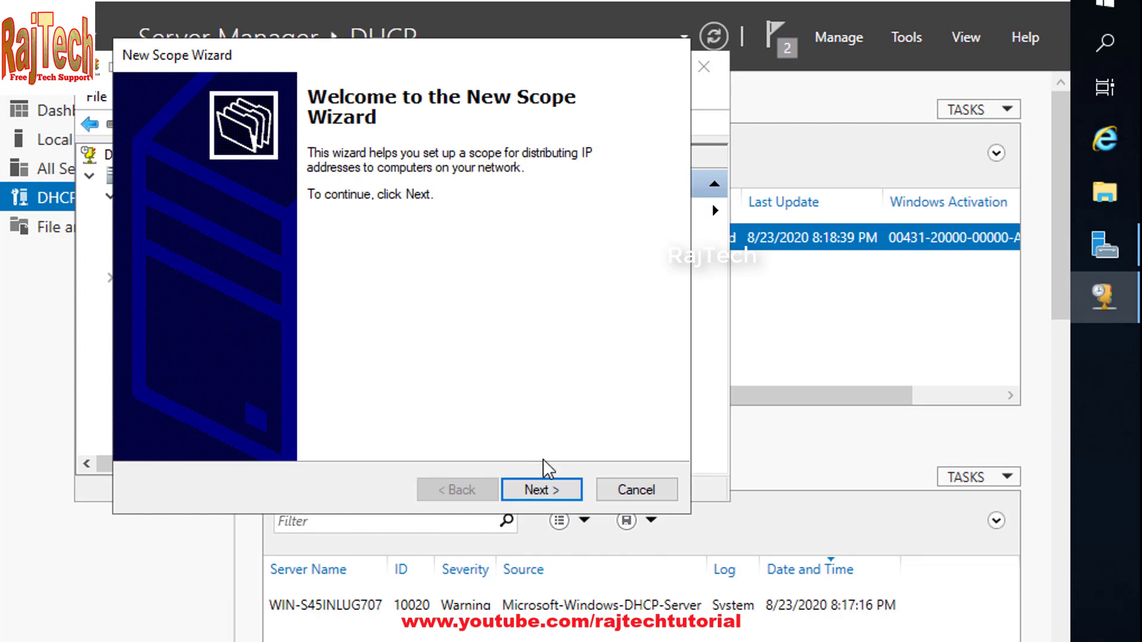
left_click(541, 490)
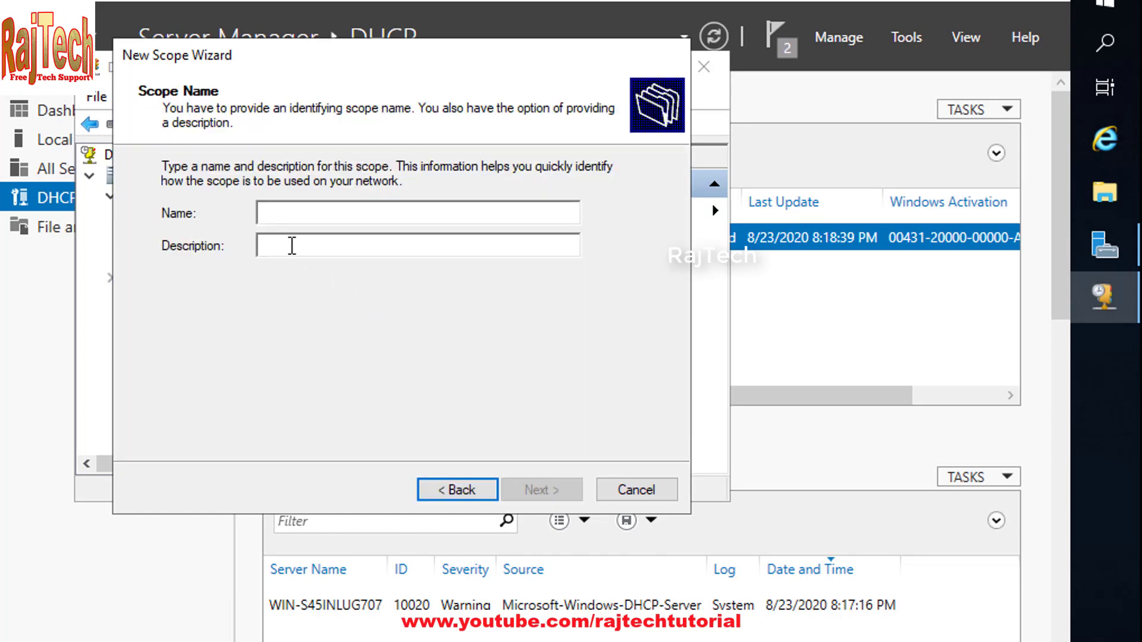
type("D")
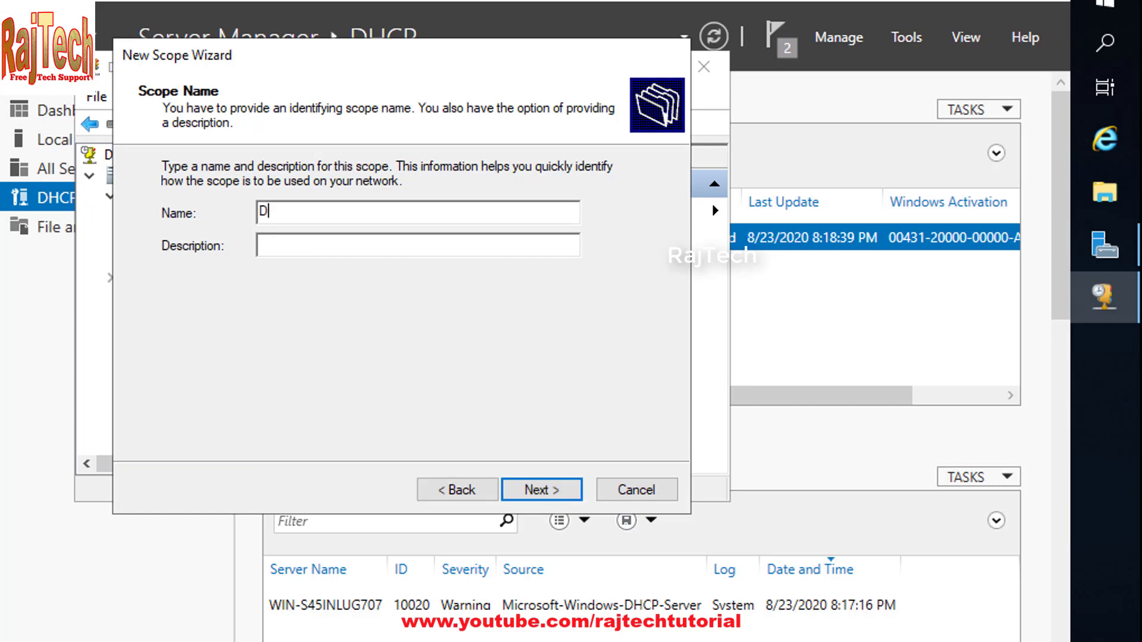
type("HCP for LAN")
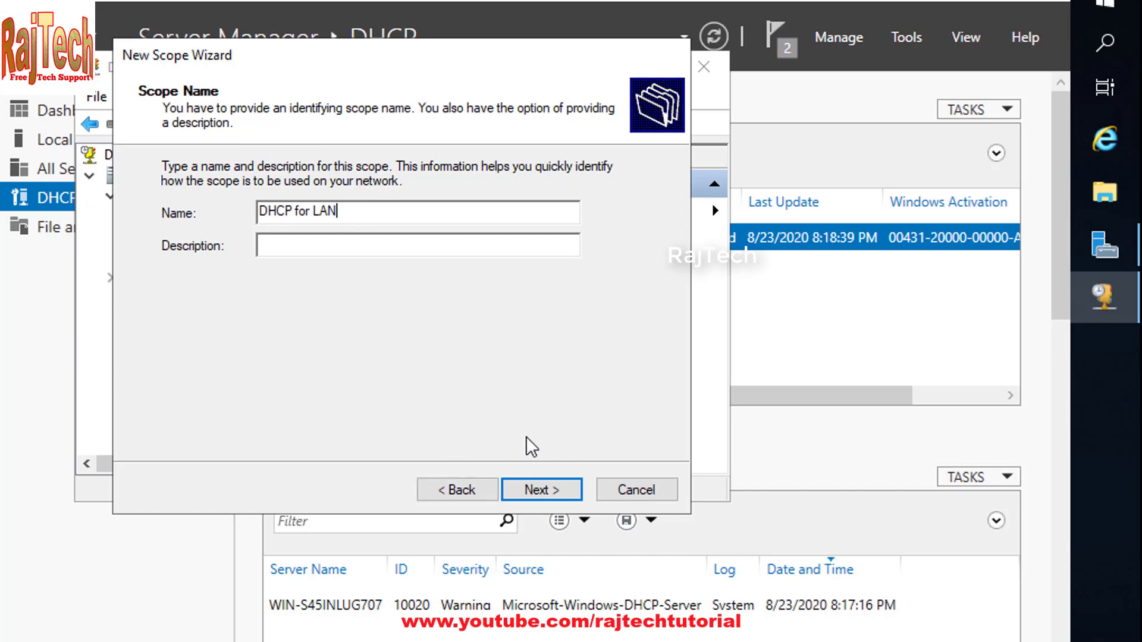
left_click(541, 487)
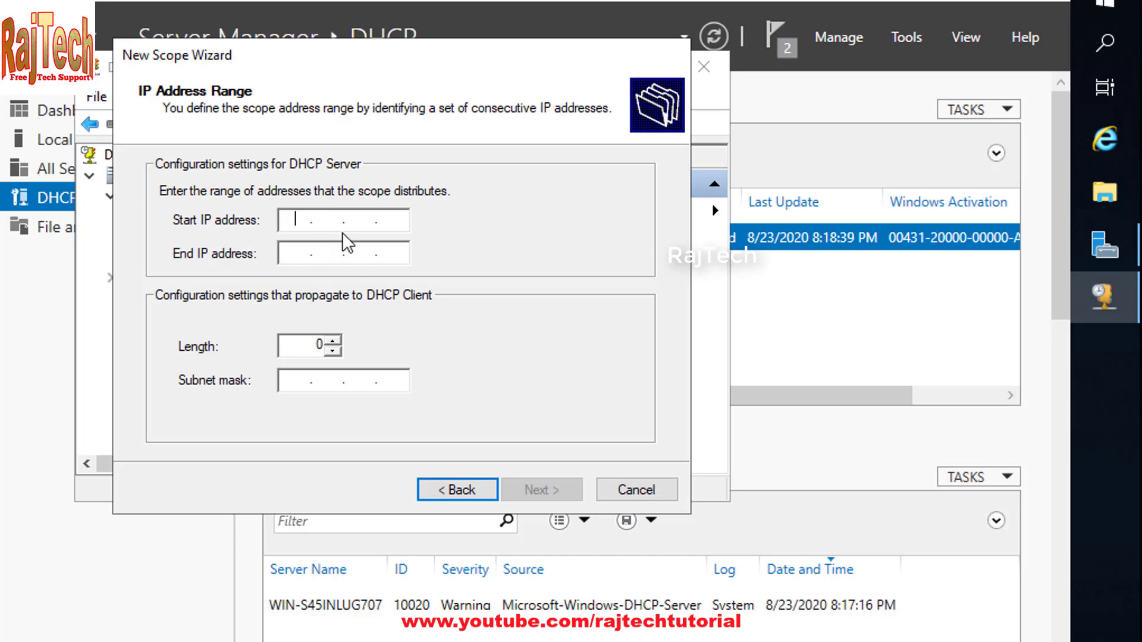
Set the scope's address range to start at 192.168.100.10 and end at 192.168.100.20.
type("192168.")
type("100 . ")
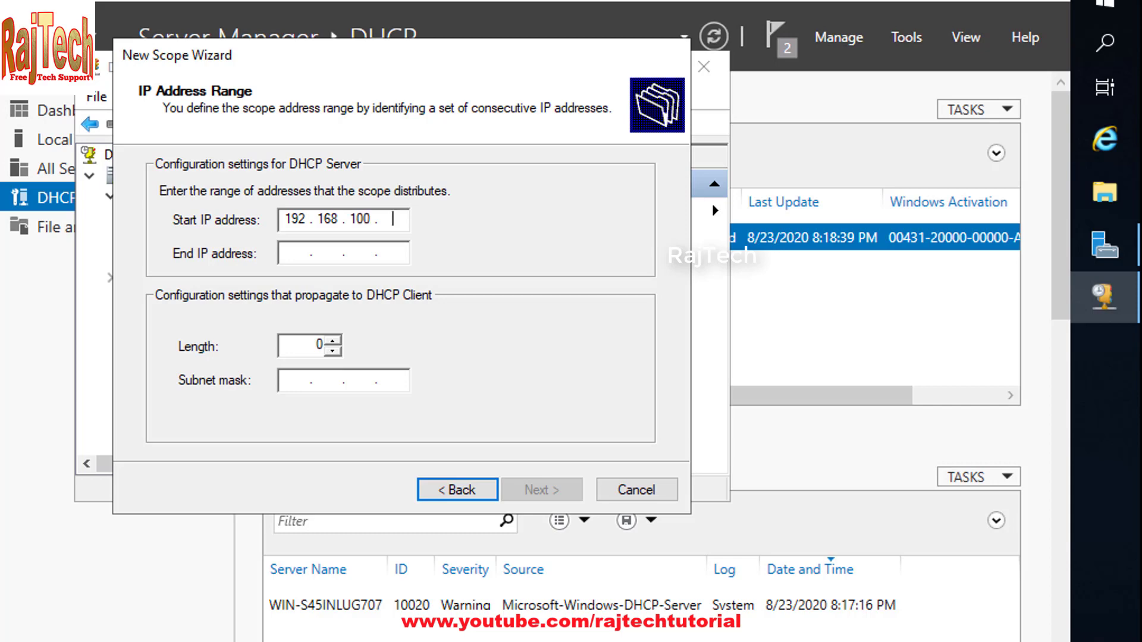
type("10")
left_click(295, 252)
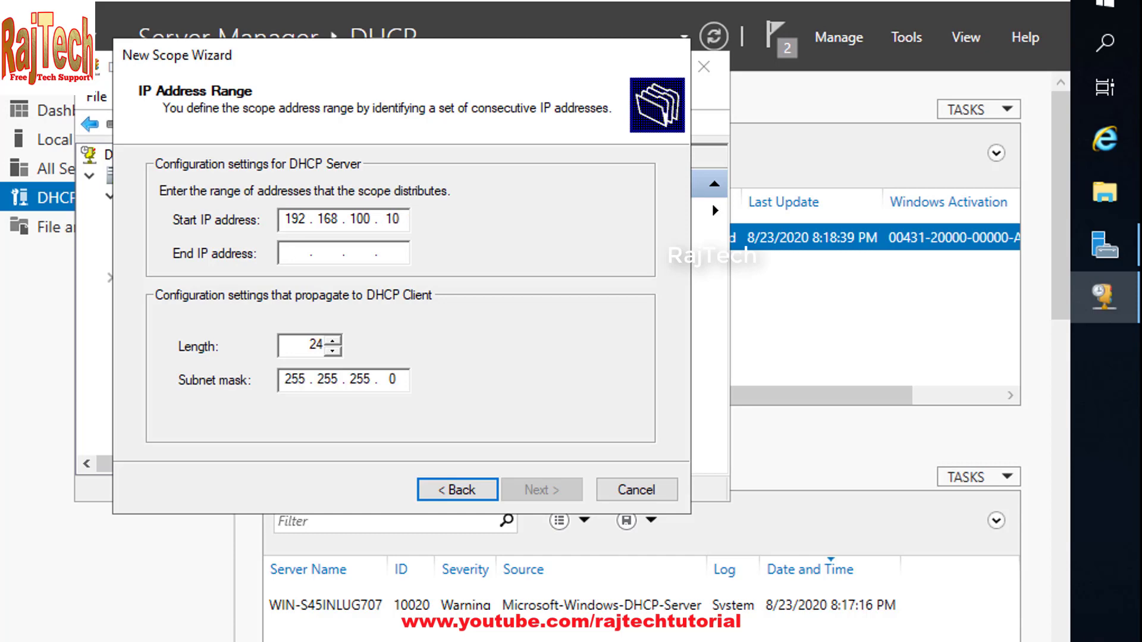
type("192 . 168 . ")
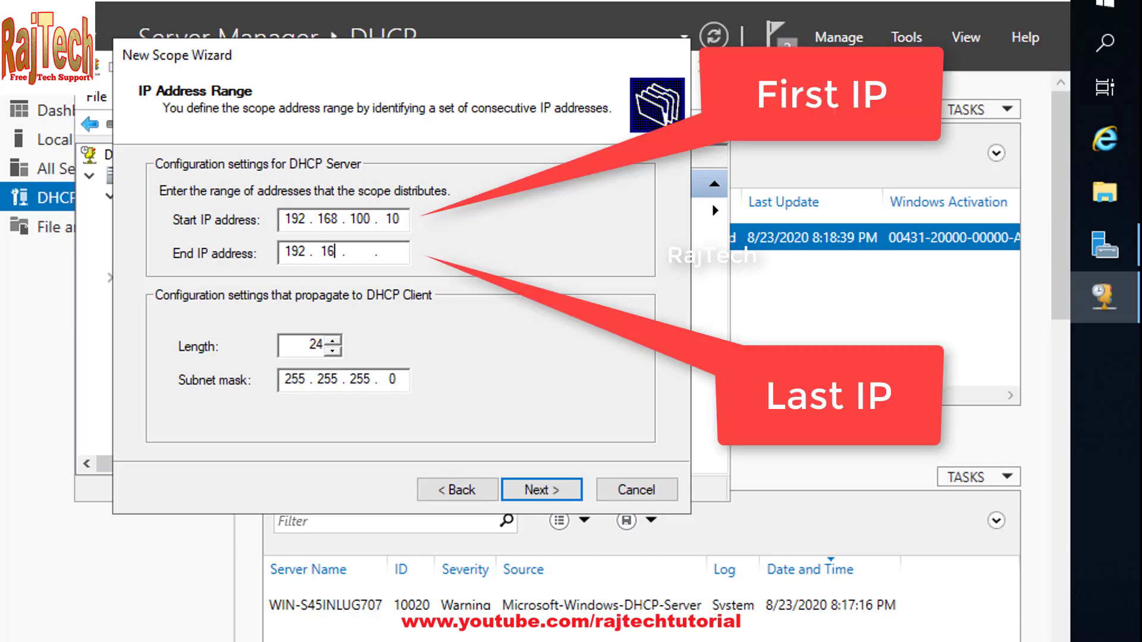
type("100 . 20")
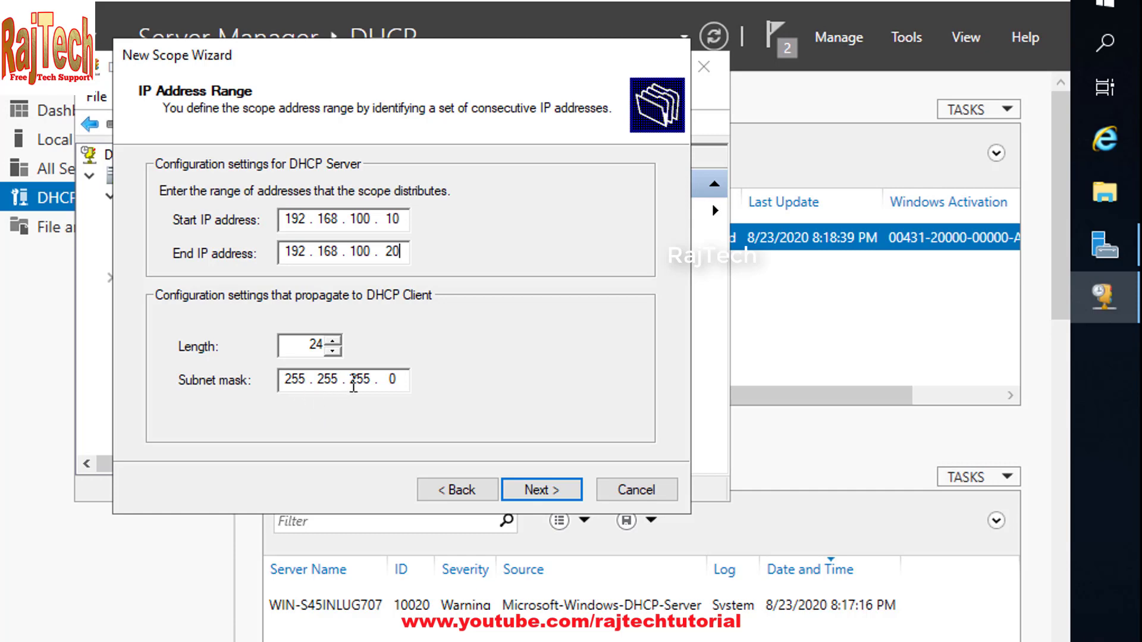
Leave the scope's address exclusions empty and keep the default lease duration of 8 days.
left_click(542, 488)
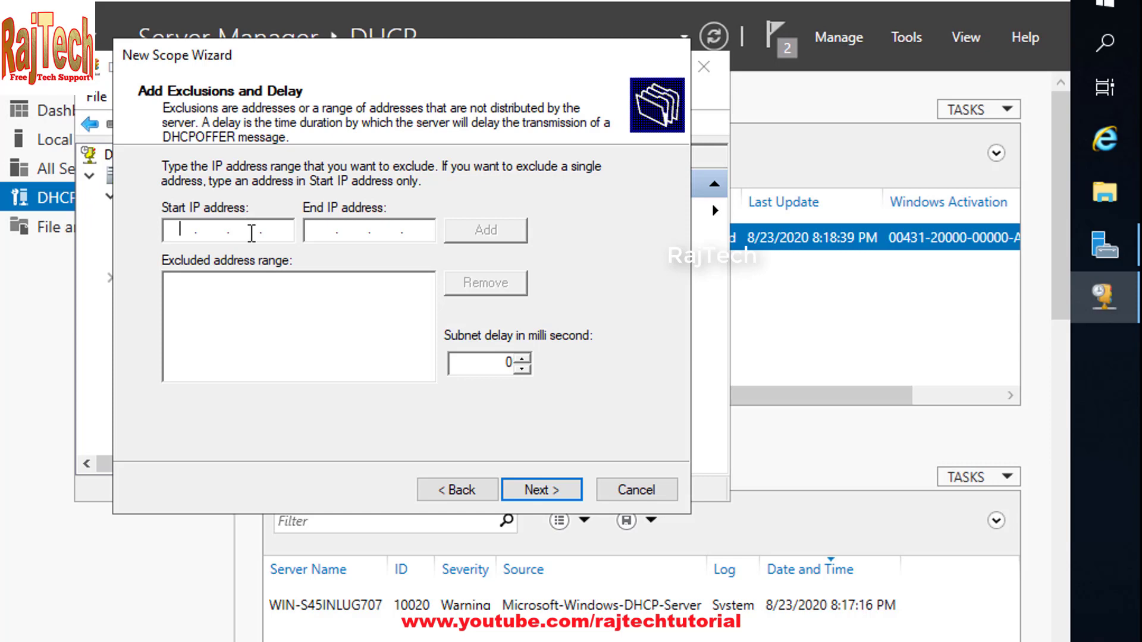
left_click(540, 490)
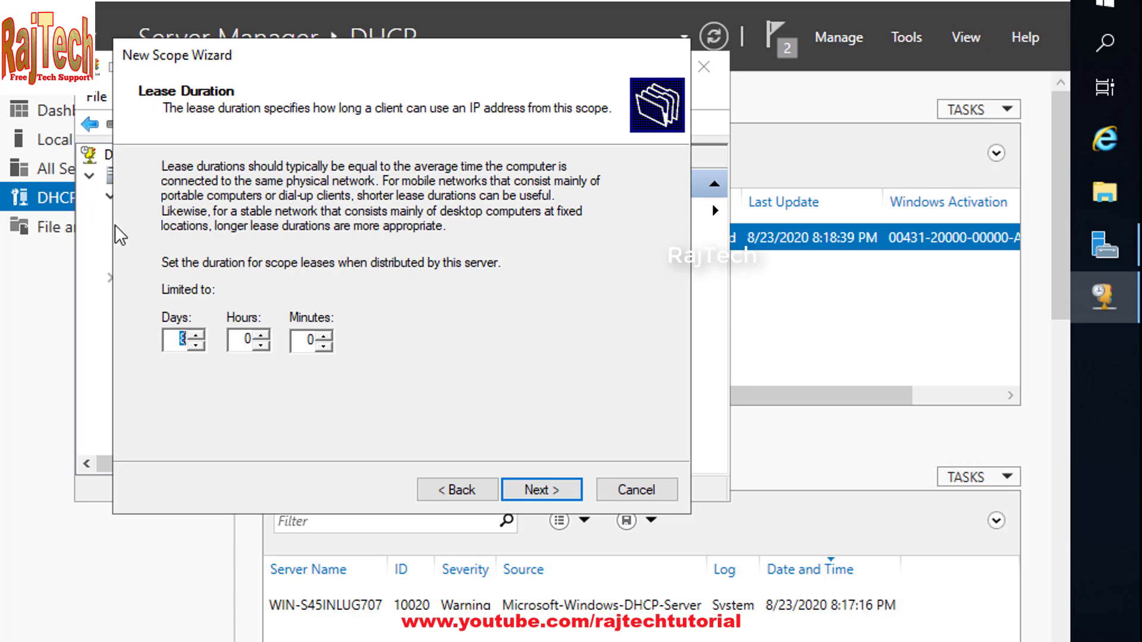
left_click(181, 345)
left_click(540, 491)
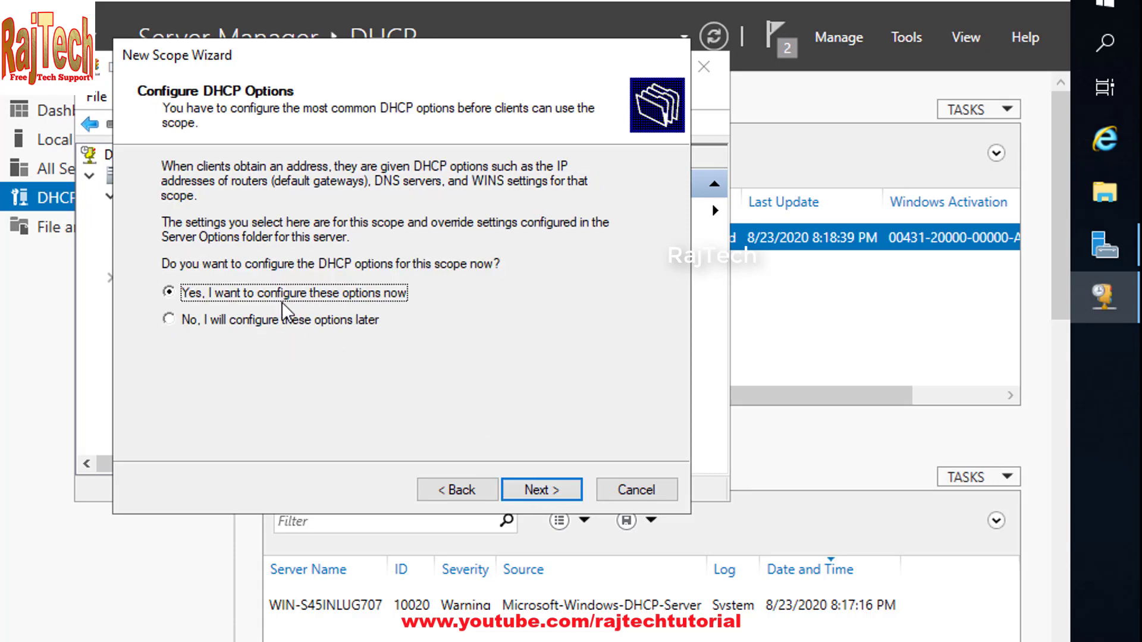
Choose to configure the scope's DHCP options now and add 192.168.100.10 as the router (default gateway) address.
left_click(534, 491)
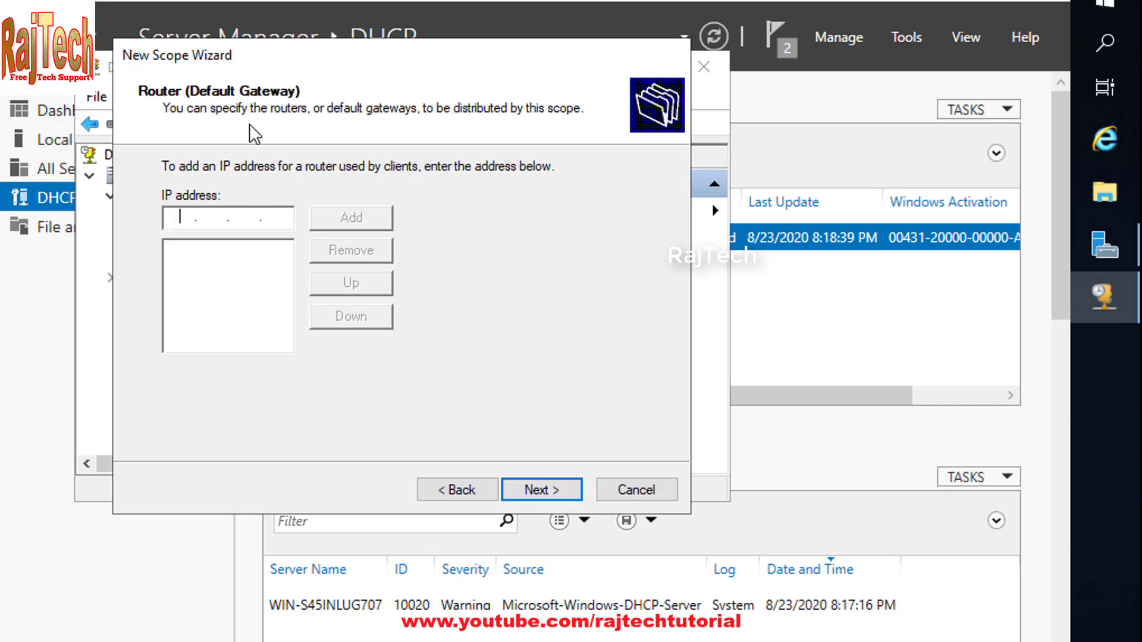
type("192 . 168 . 100 . 1")
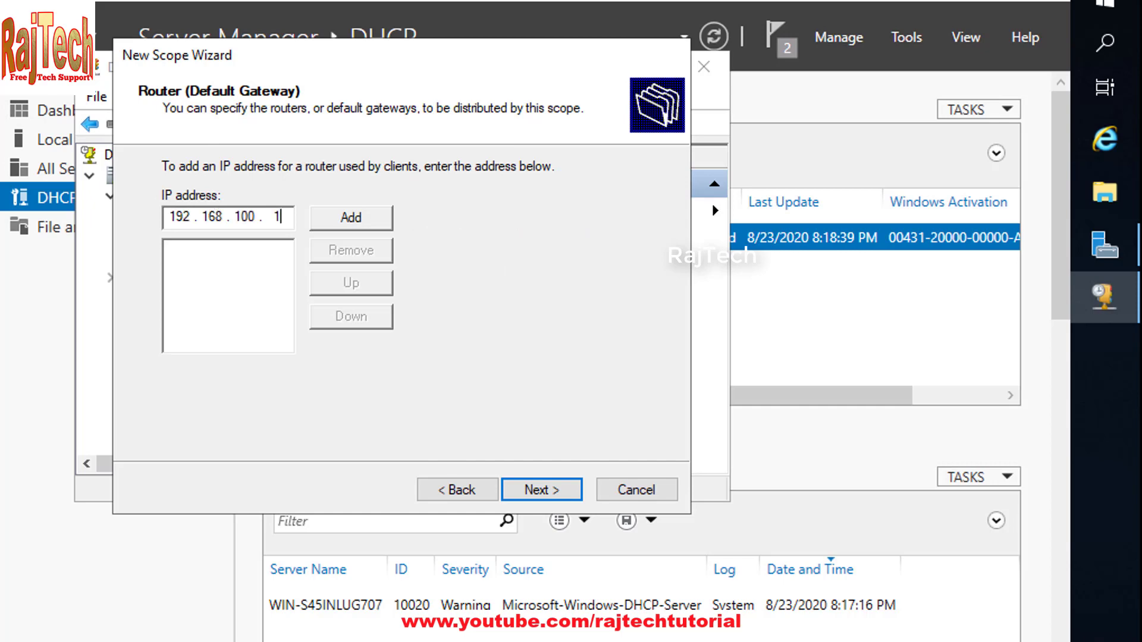
type("0")
left_click(362, 223)
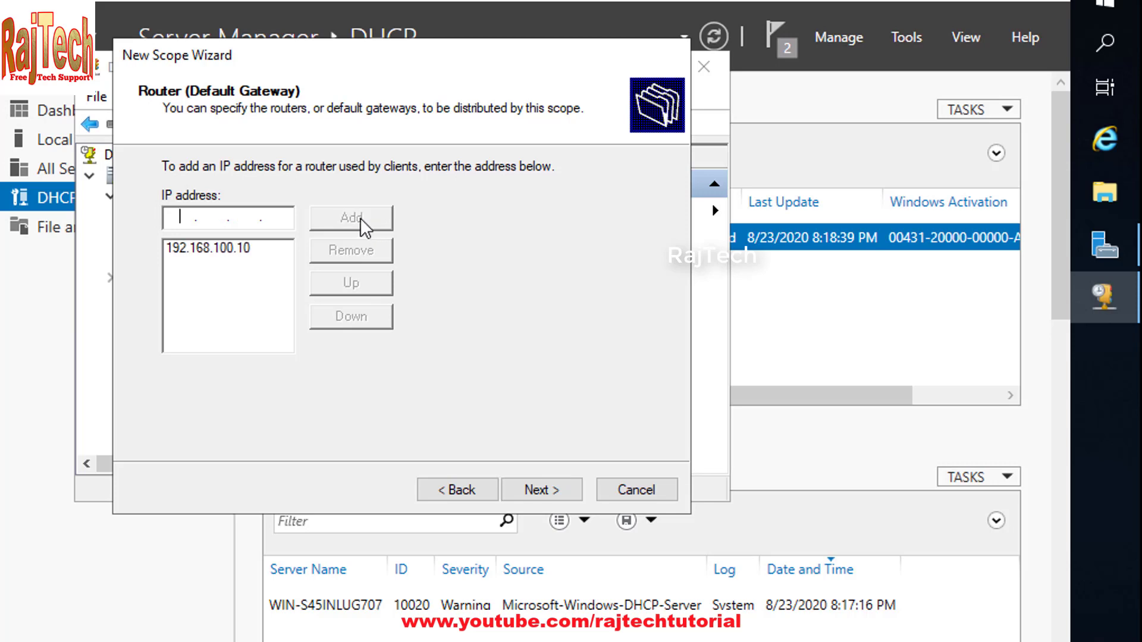
Return to the scope's address range, set the start IP address to 192.168.100.11, and advance again to the router settings.
left_click(462, 493)
left_click(462, 494)
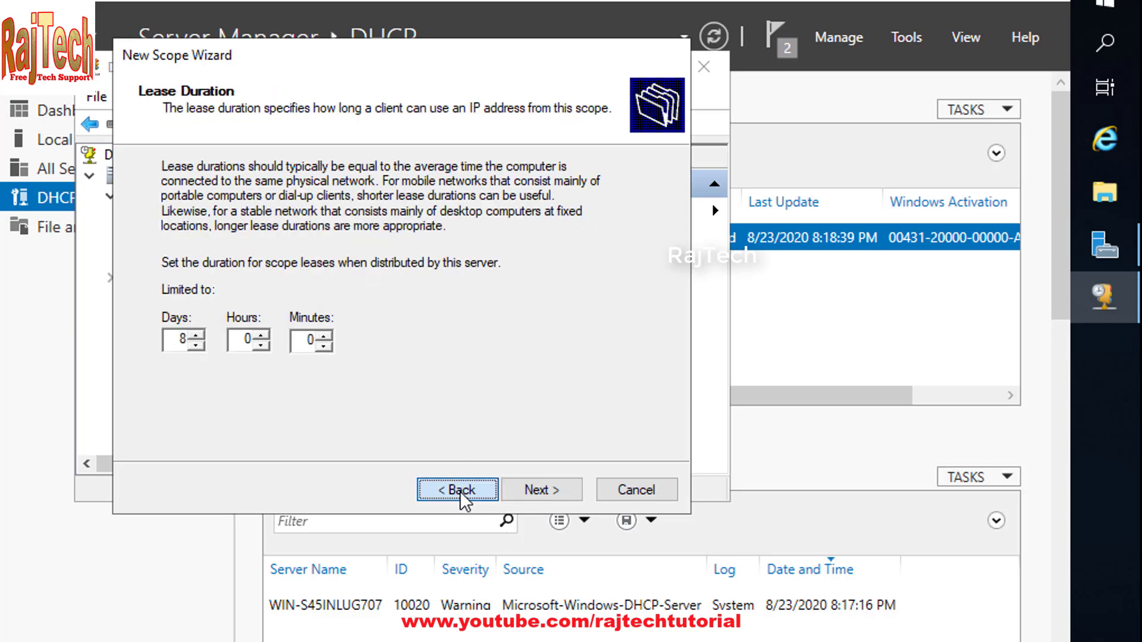
left_click(462, 494)
left_click(461, 494)
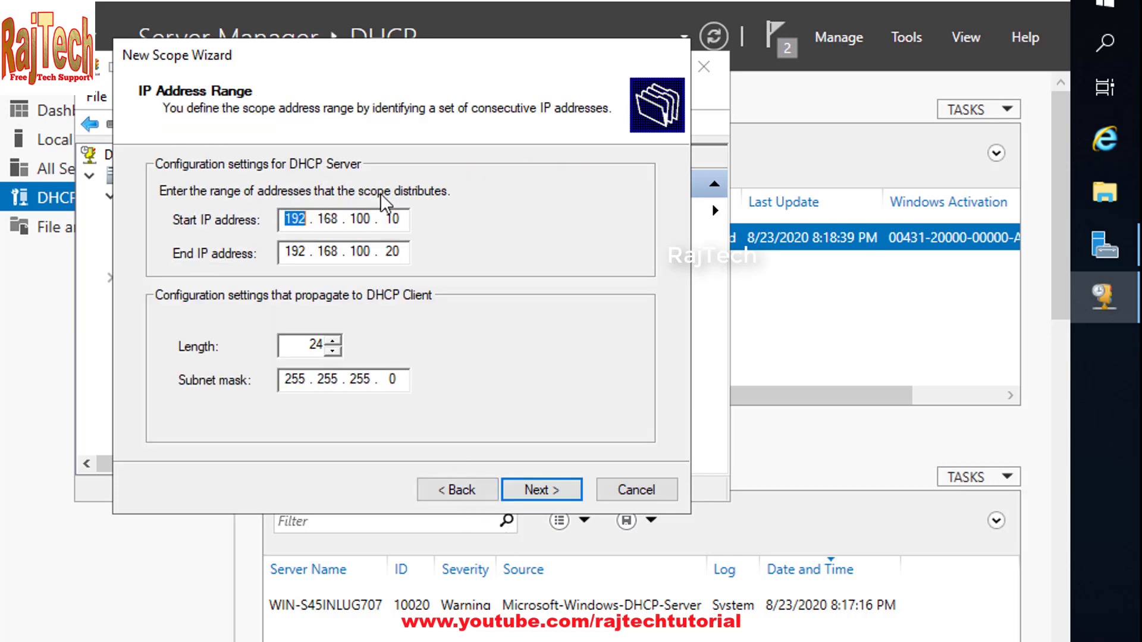
left_click(403, 217)
key("BackSpace")
key("BackSpace")
type("11")
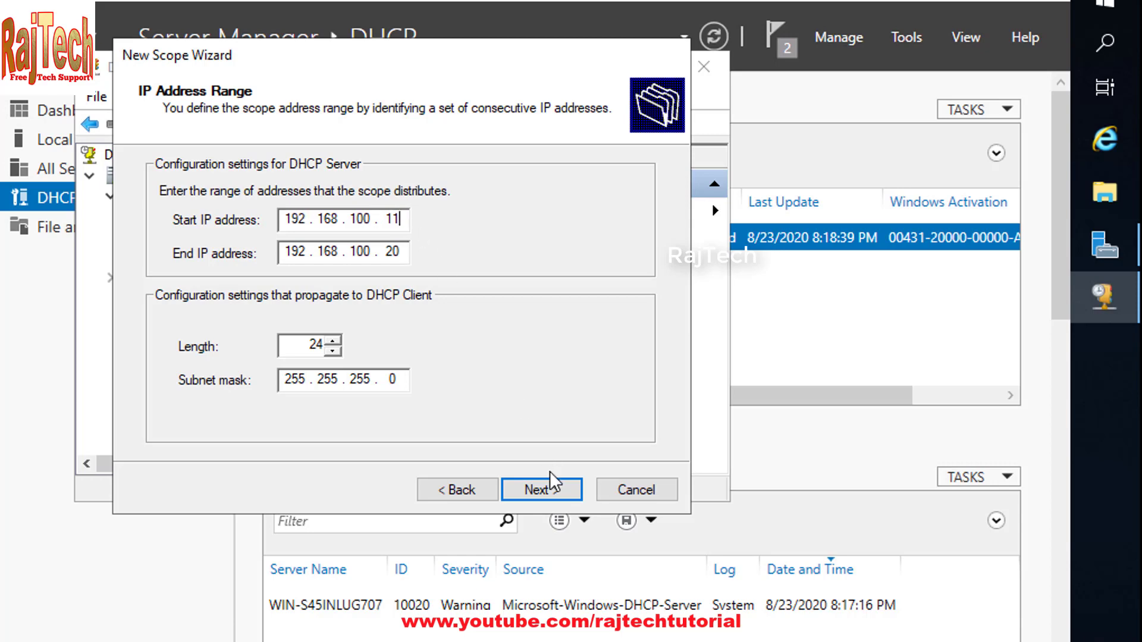
left_click(547, 484)
left_click(546, 487)
left_click(542, 488)
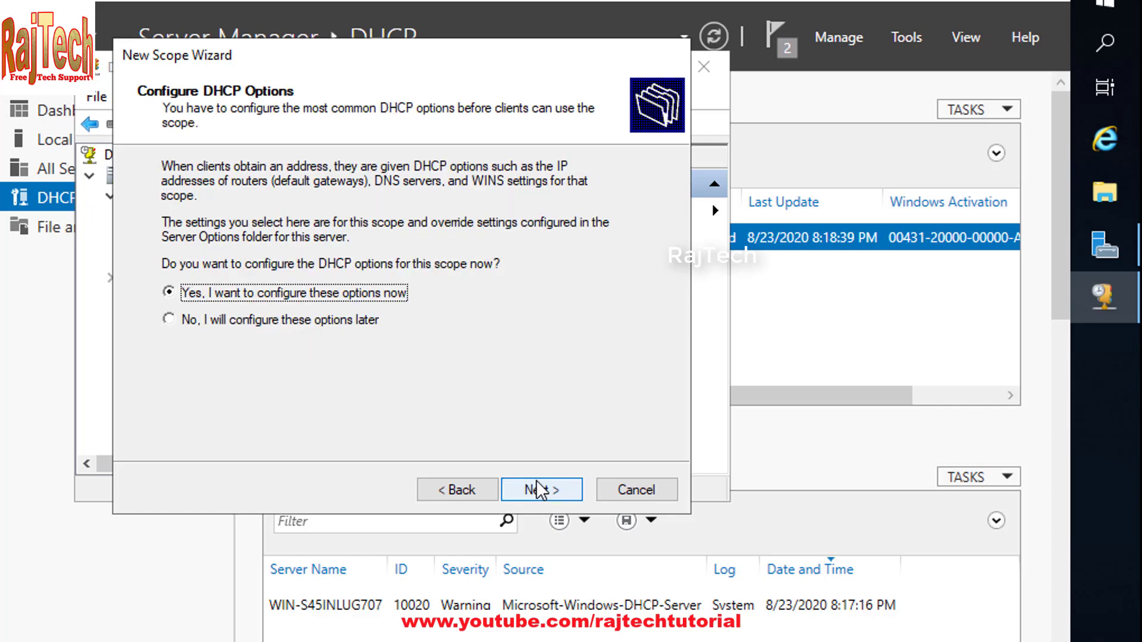
left_click(538, 489)
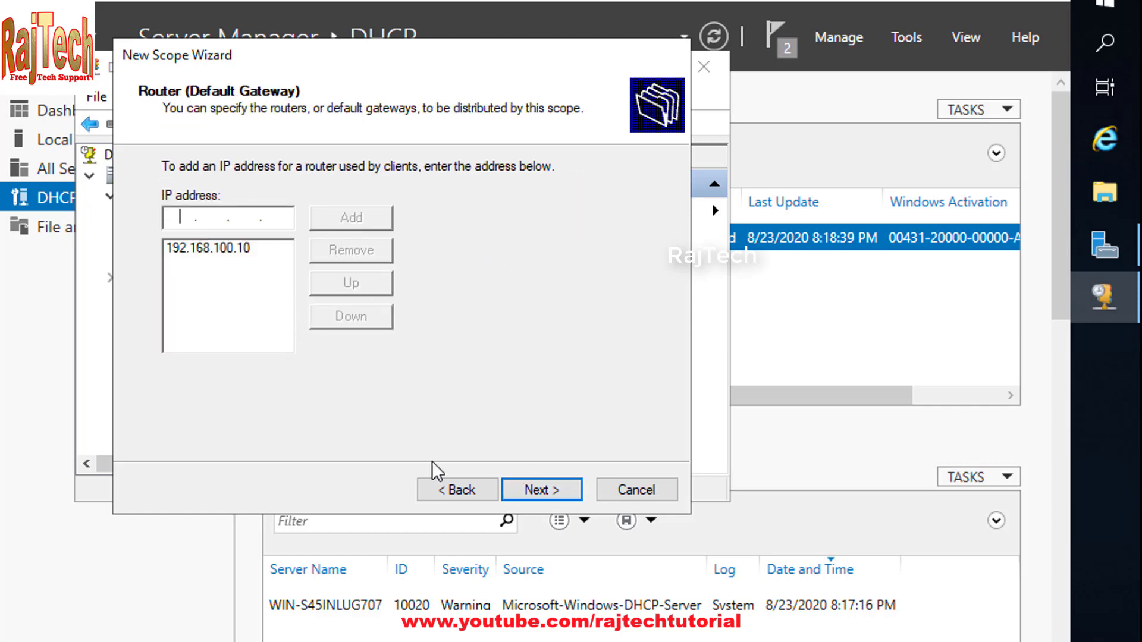
Keep DNS servers 192.168.100.1 and 4.2.2.2 with no WINS server, and finish the new scope with immediate activation.
left_click(537, 488)
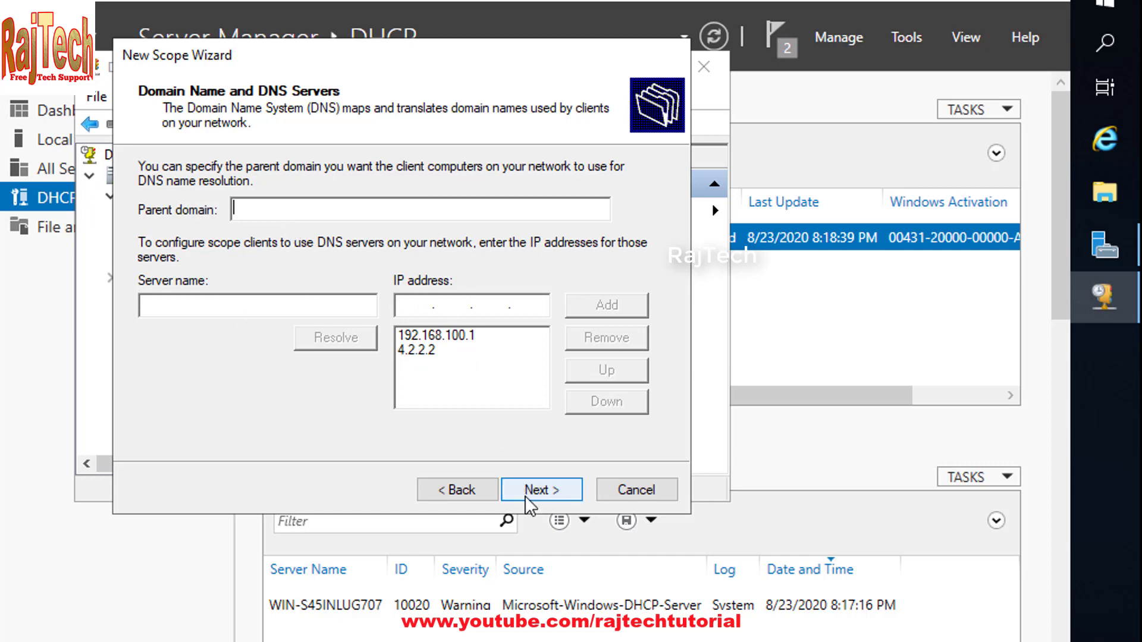
left_click(554, 491)
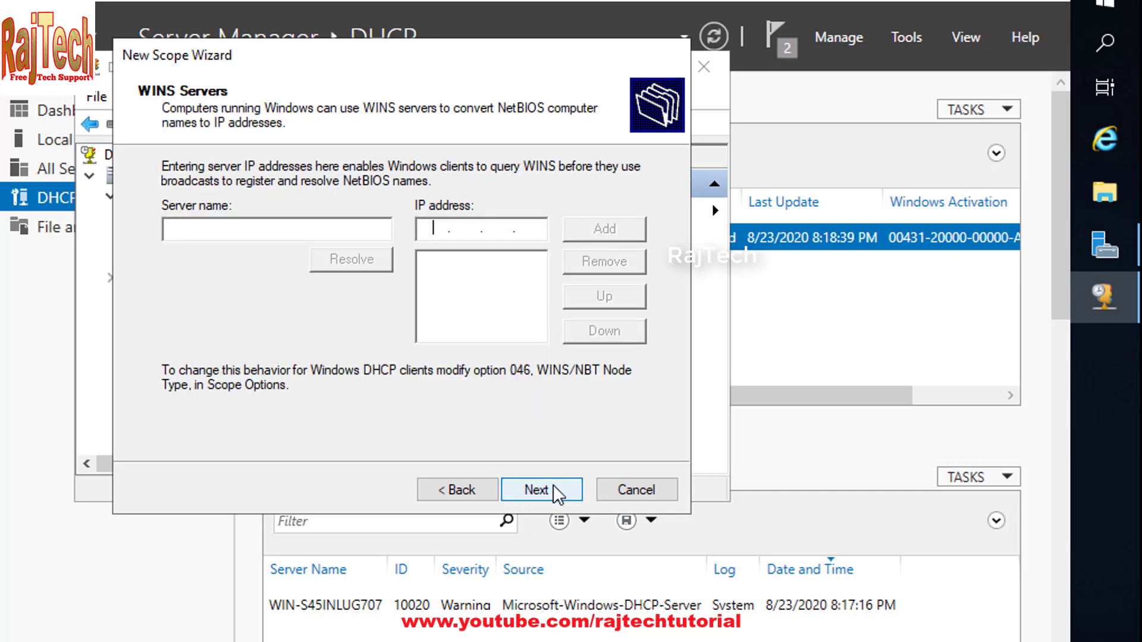
left_click(557, 492)
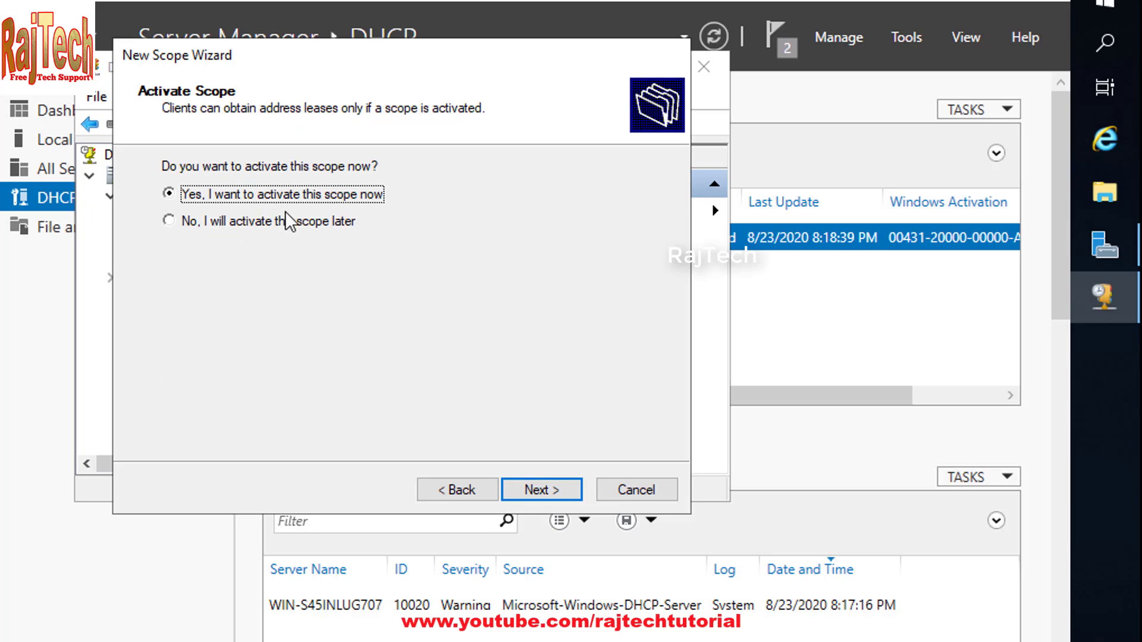
left_click(538, 492)
left_click(540, 491)
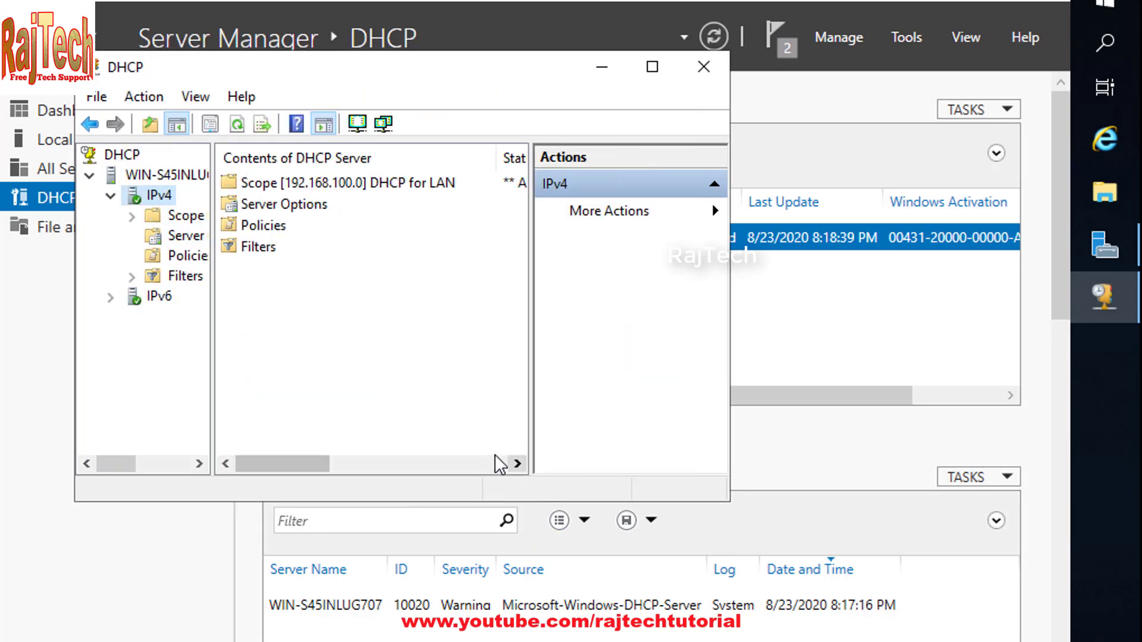
Expand the new scope and examine its address pool and address leases, widening the list to show the lease expiration.
double_click(175, 217)
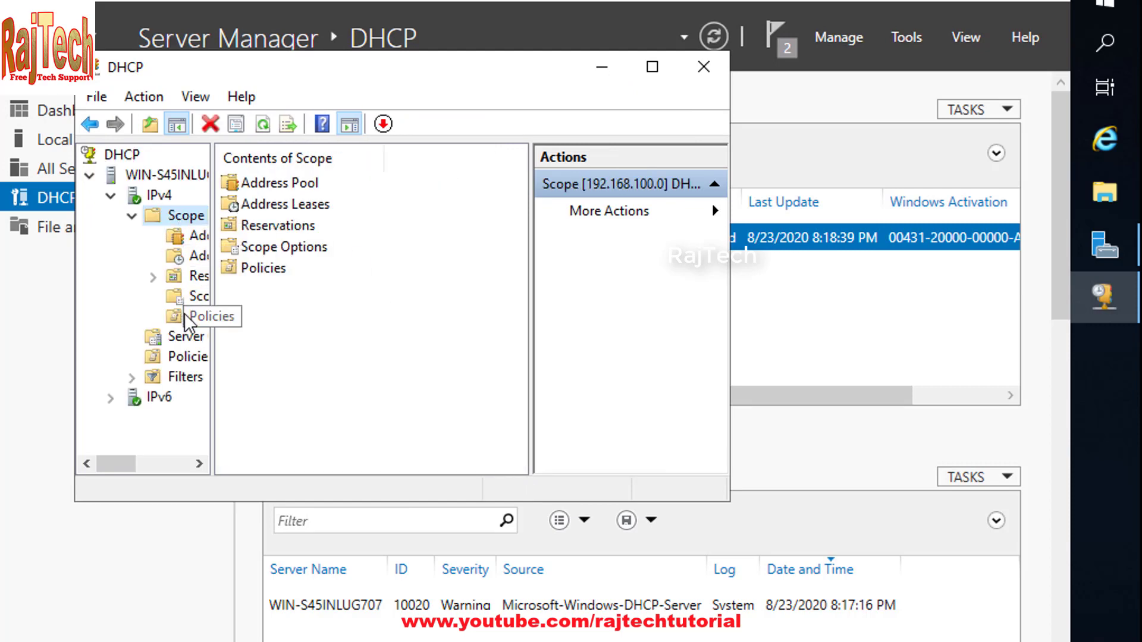
left_click(189, 241)
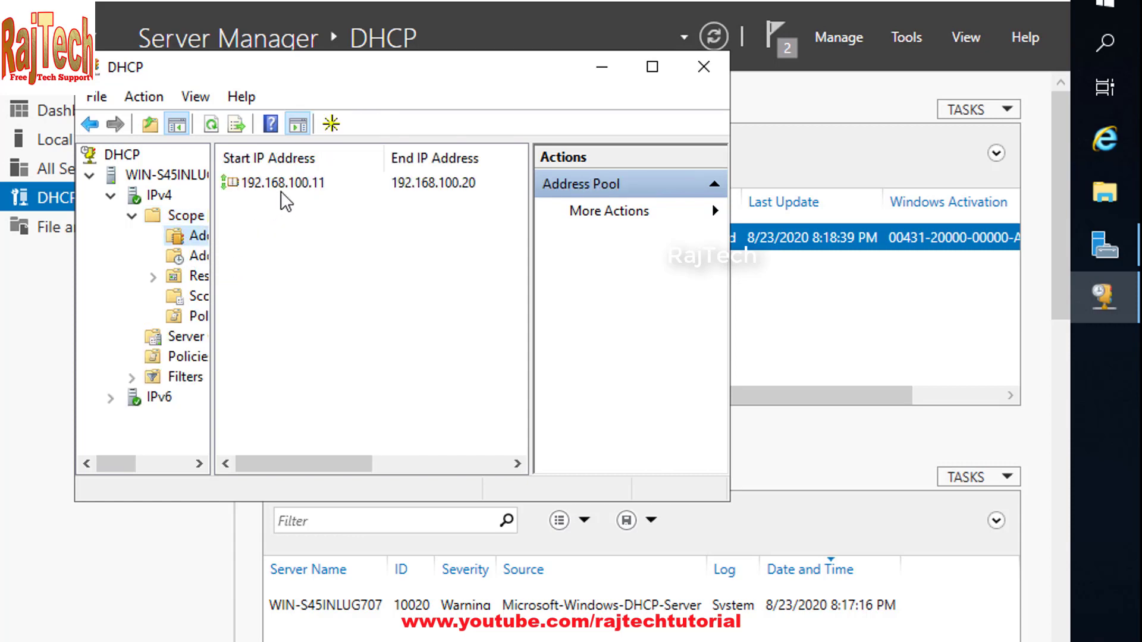
left_click(181, 259)
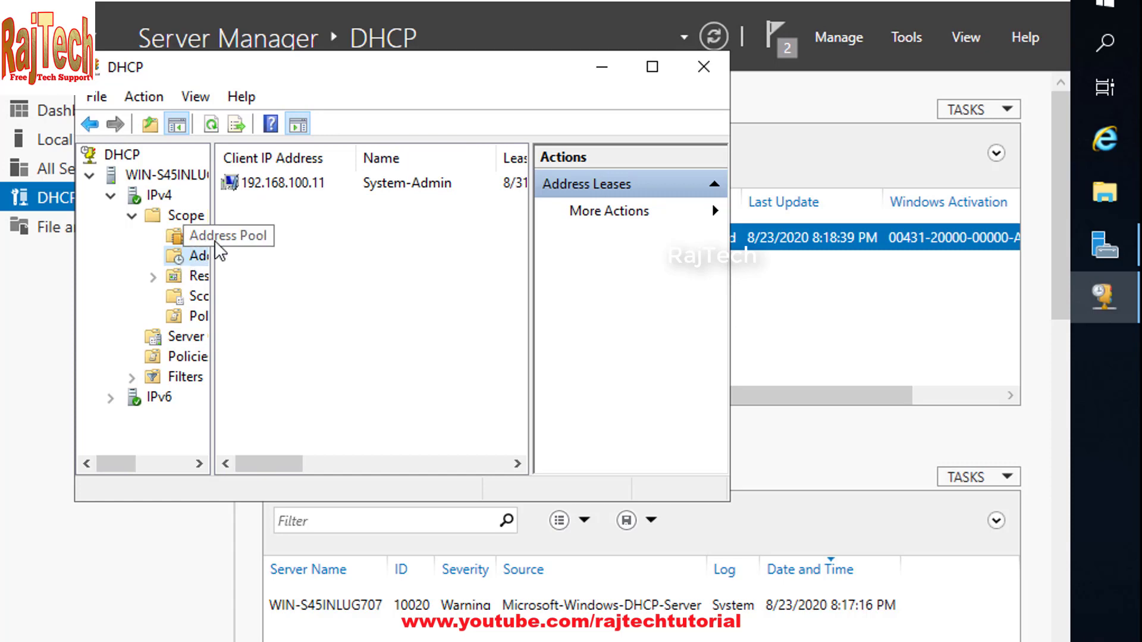
left_click_drag(530, 293, 644, 293)
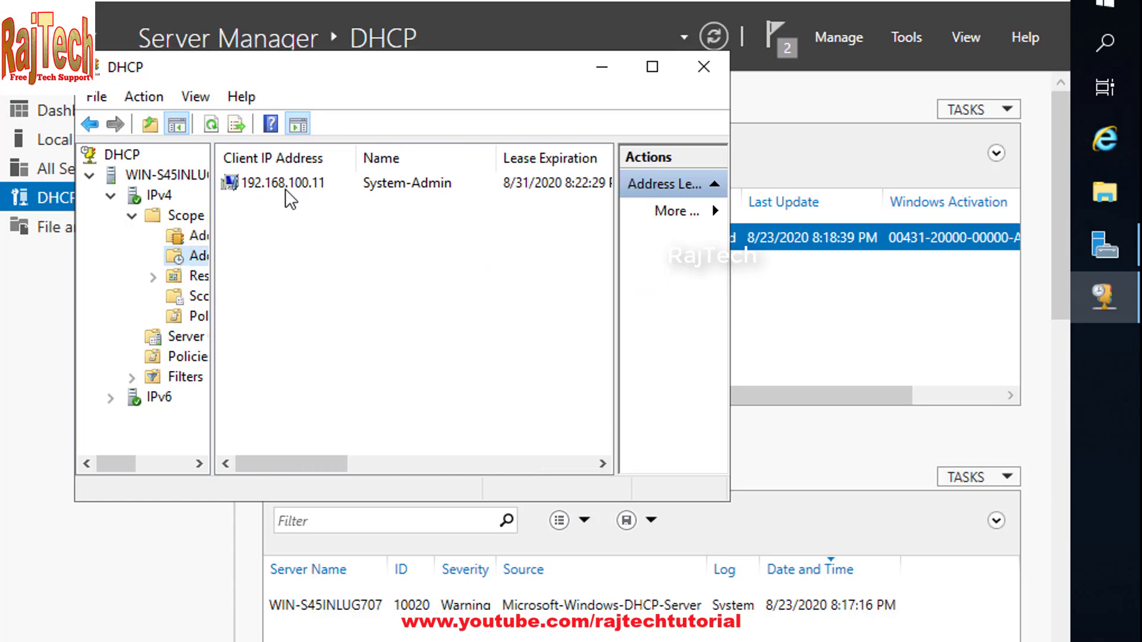
left_click(265, 189)
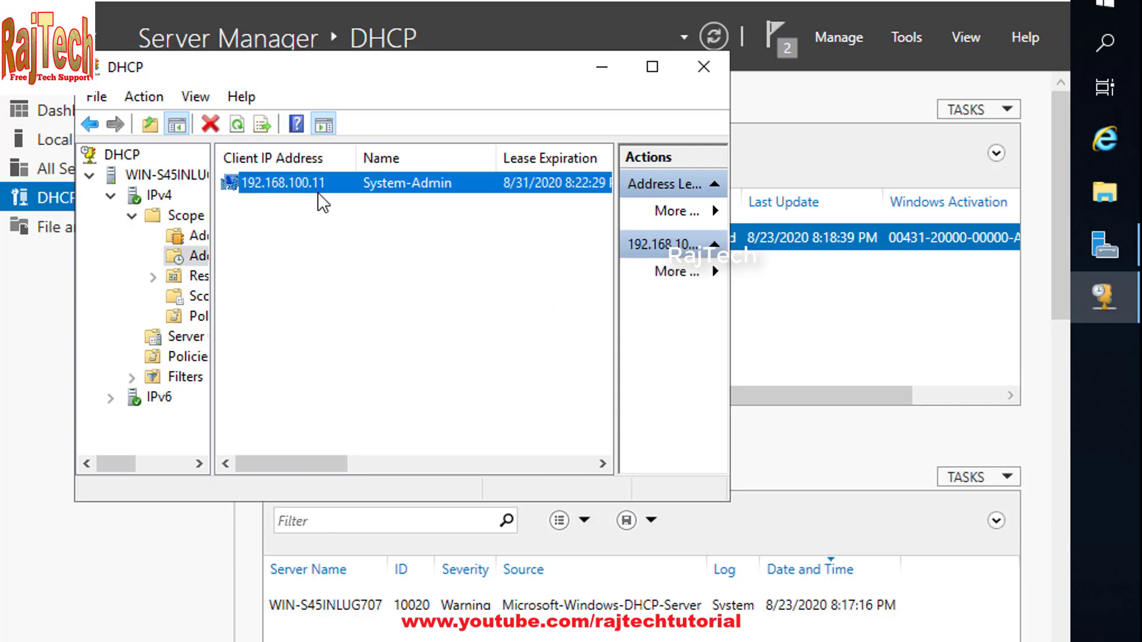
left_click(495, 273)
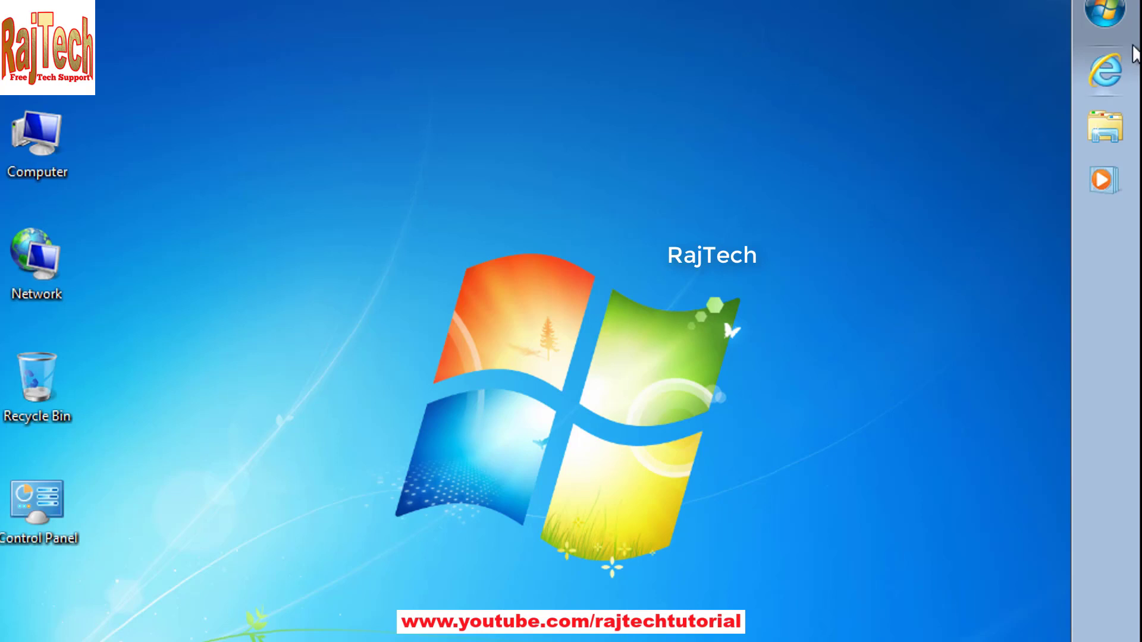
On the Windows 7 client, open a Command Prompt and run ipconfig to check its IP configuration.
left_click(1104, 13)
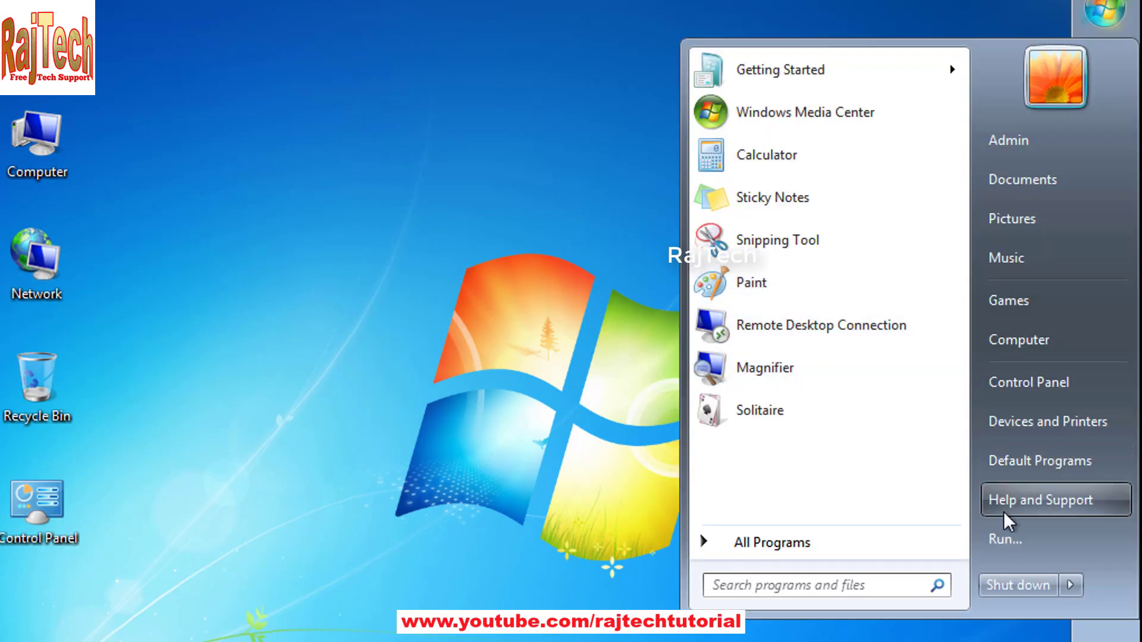
left_click(1006, 538)
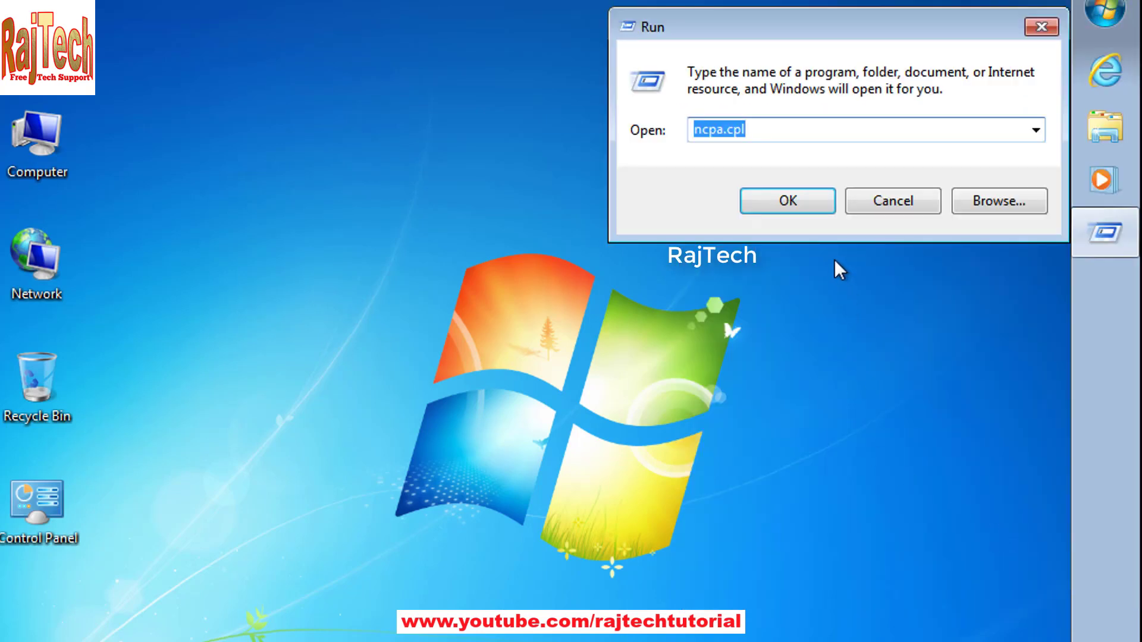
type("cmd")
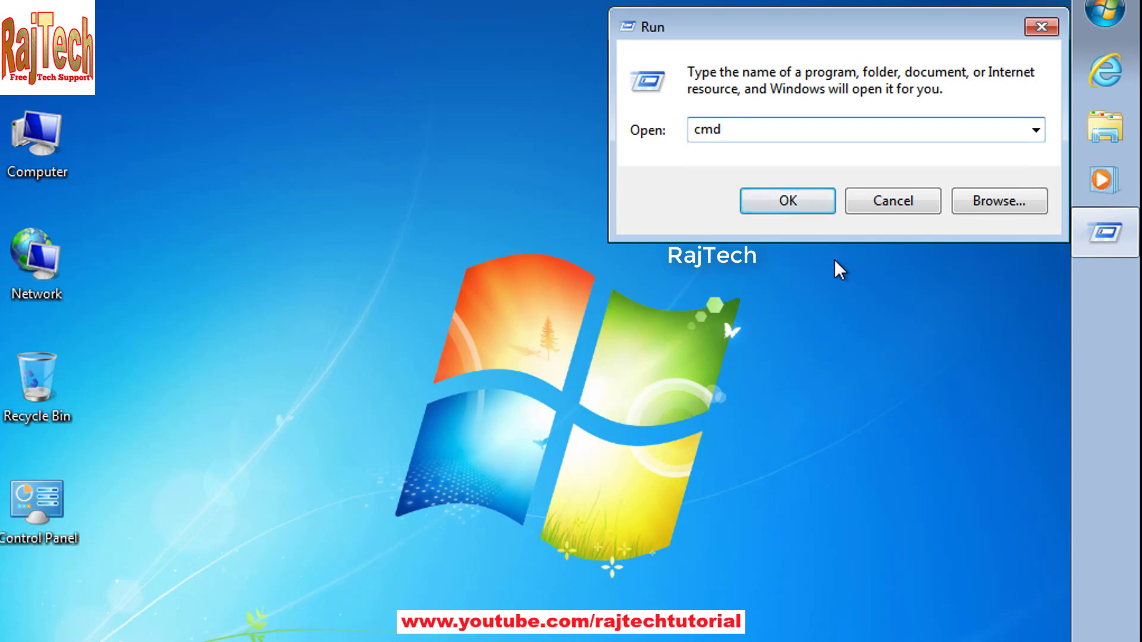
key("Return")
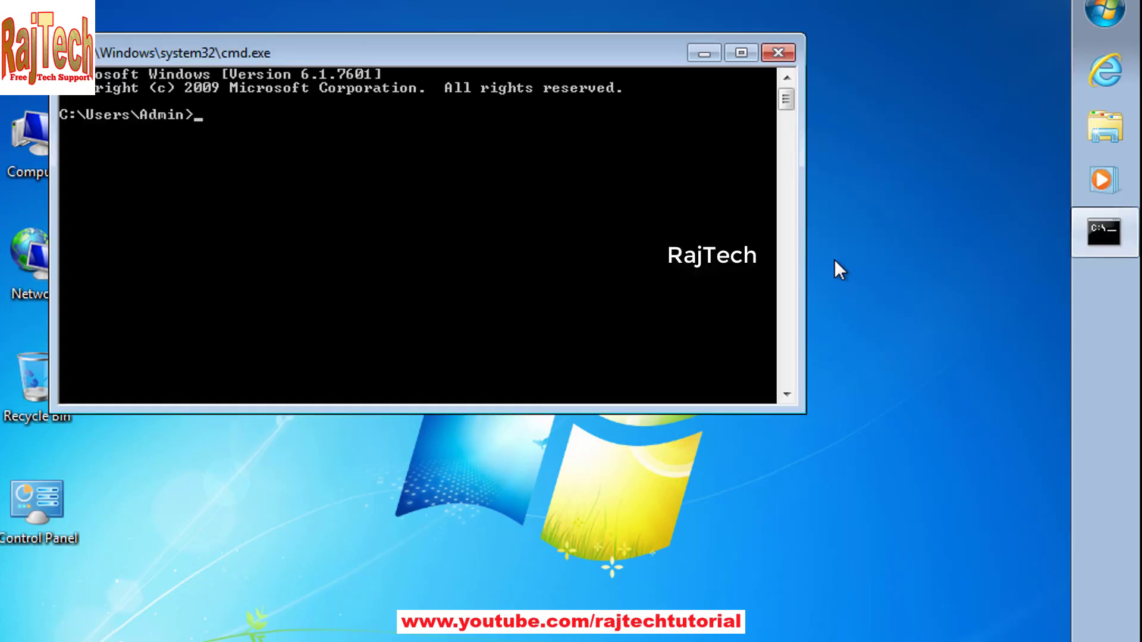
type("ipconfig")
key("Return")
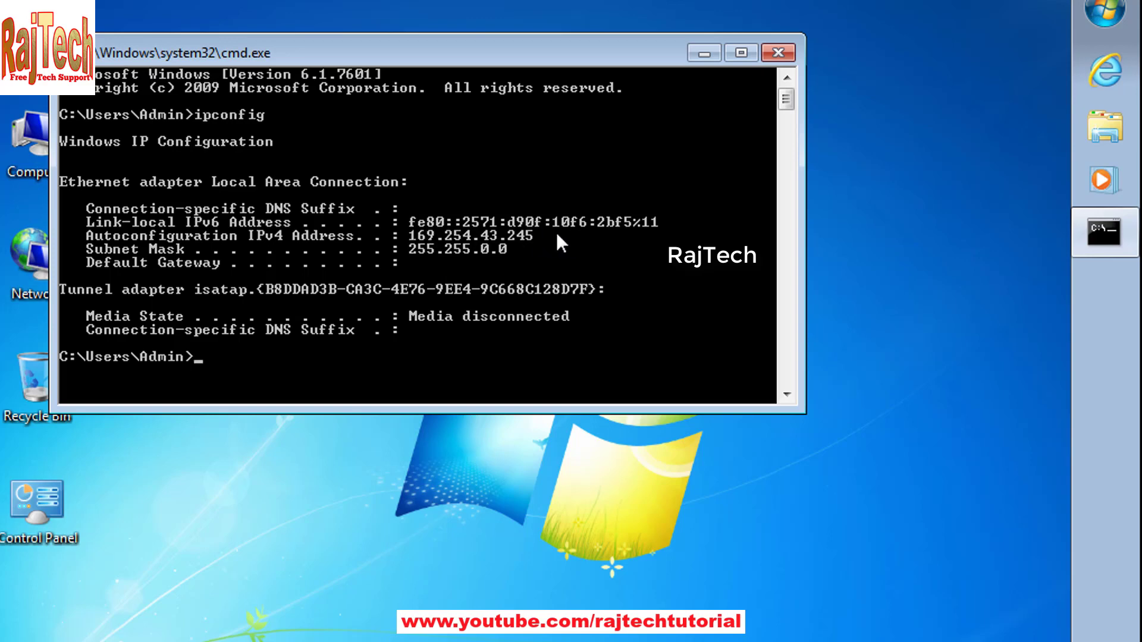
Request a new DHCP lease for the client with ipconfig /renew.
key("Up")
type("/renew")
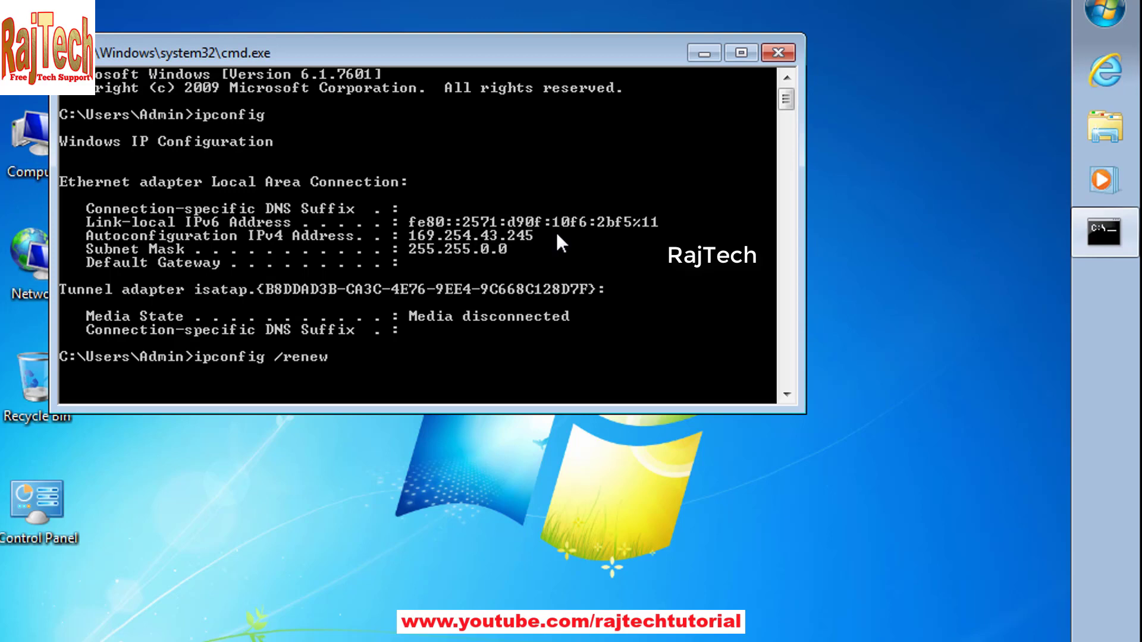
key("Return")
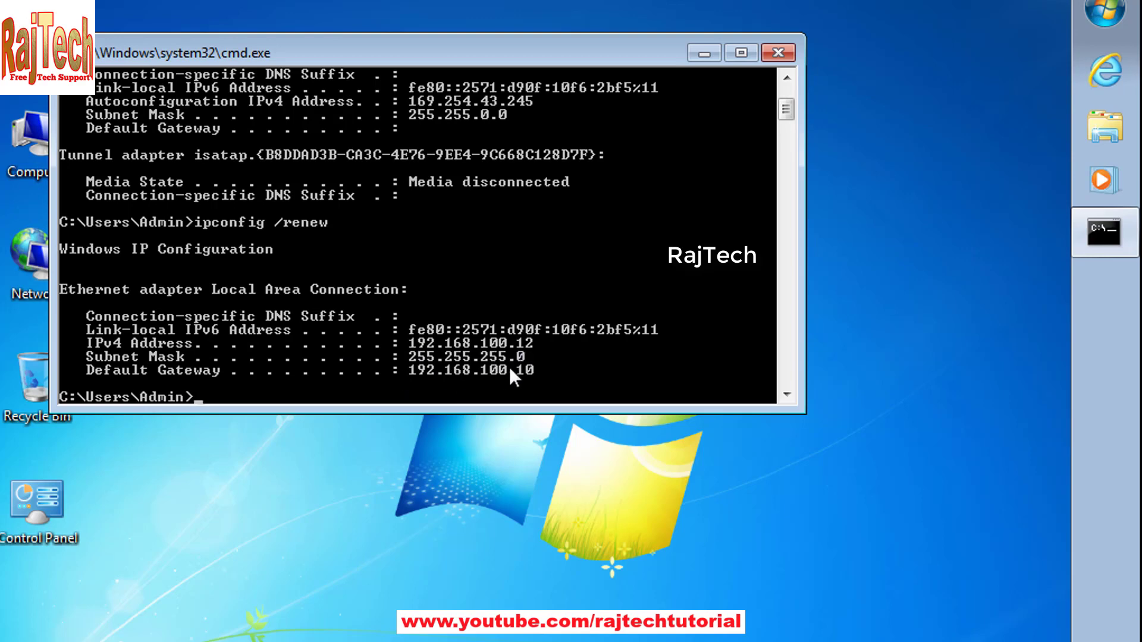
Run ipconfig /all and examine the client's detailed DHCP, default gateway, lease and DNS server settings.
key("Up")
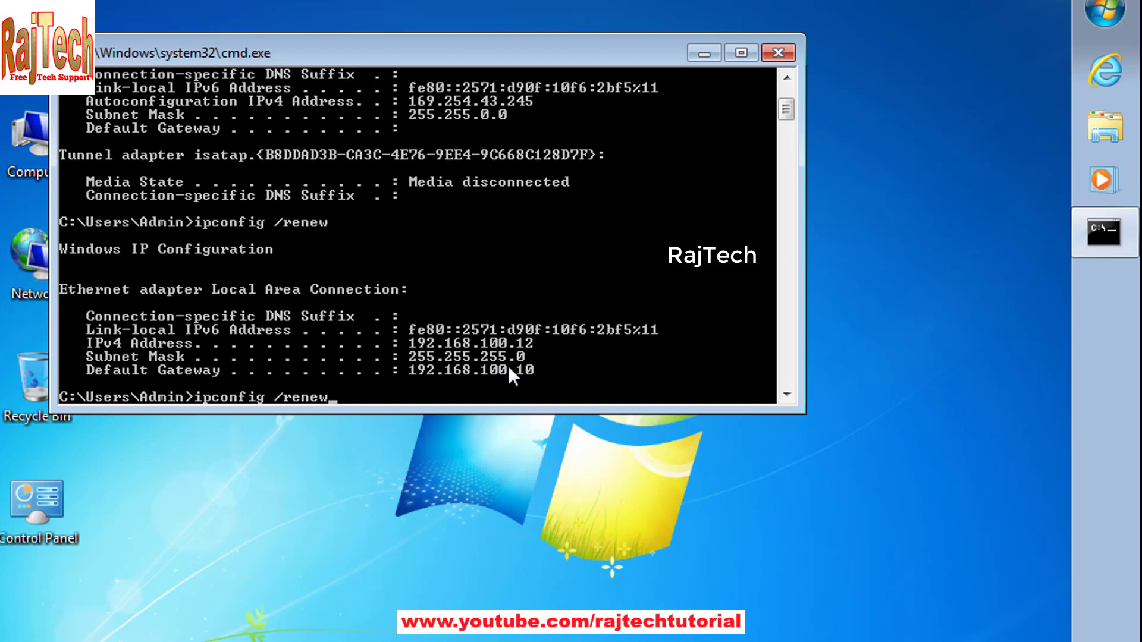
key("BackSpace")
key("BackSpace")
key("BackSpace")
key("BackSpace")
key("BackSpace")
type("all")
key("Return")
scroll(440, 108, "up", 1)
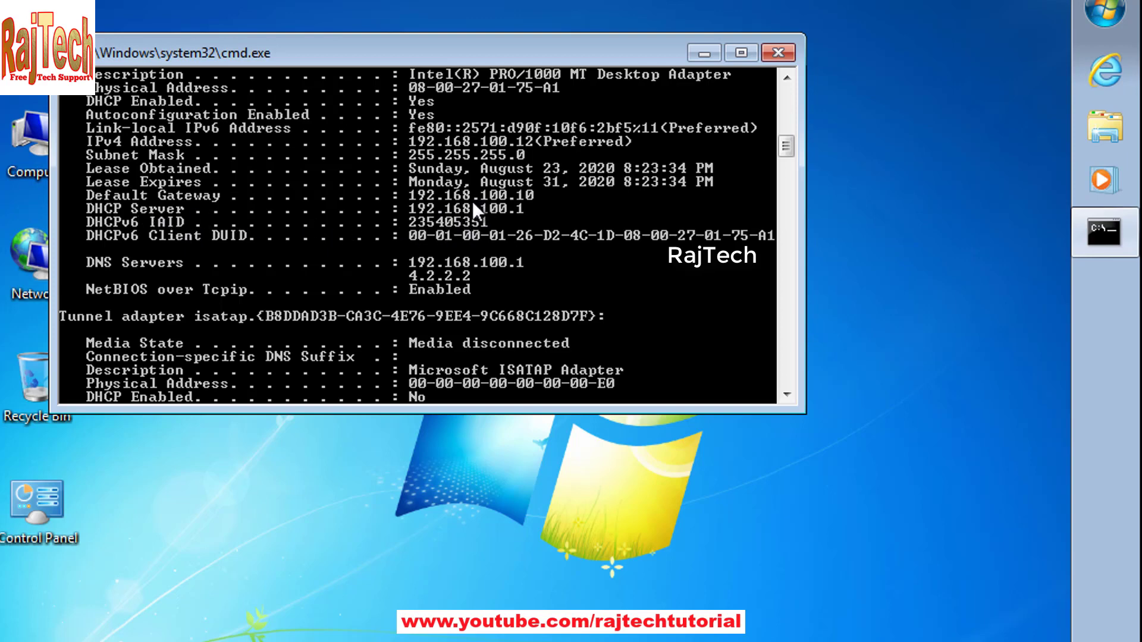
scroll(472, 201, "down", 2)
scroll(446, 214, "up", 1)
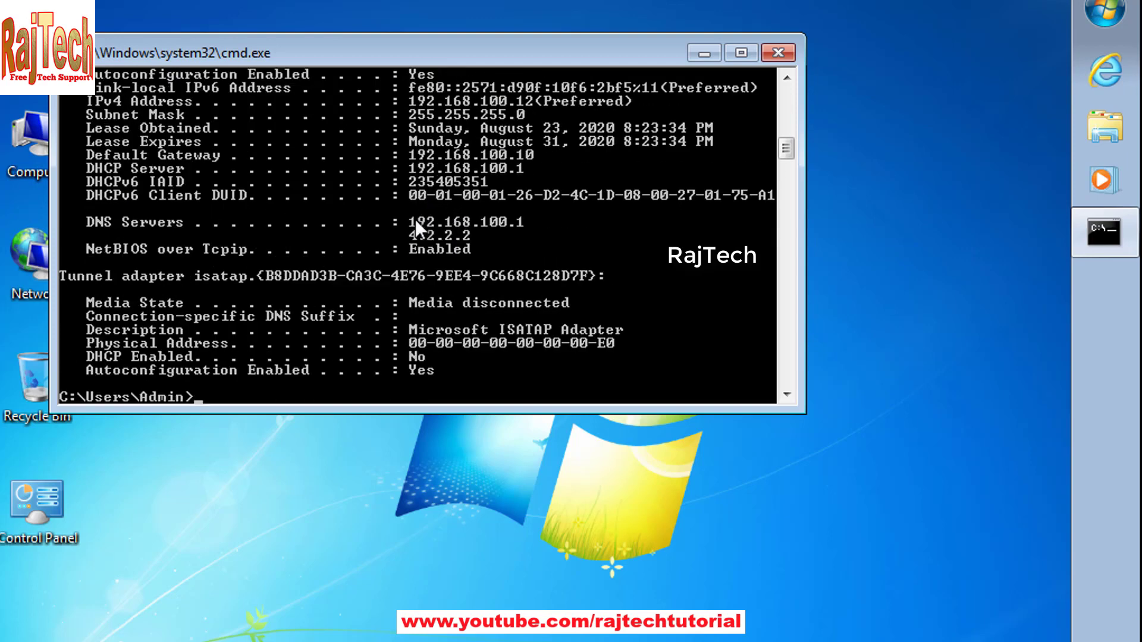
Ping the DHCP server at 192.168.100.1 from the client to test connectivity.
type("ping 192.168.")
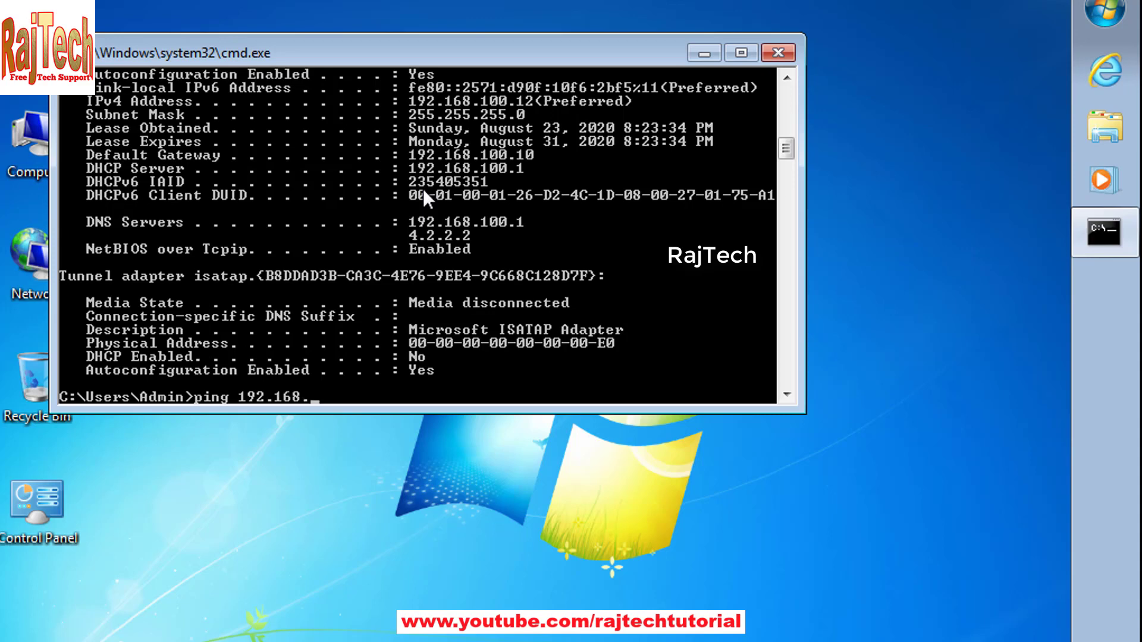
type("100.1")
key("Return")
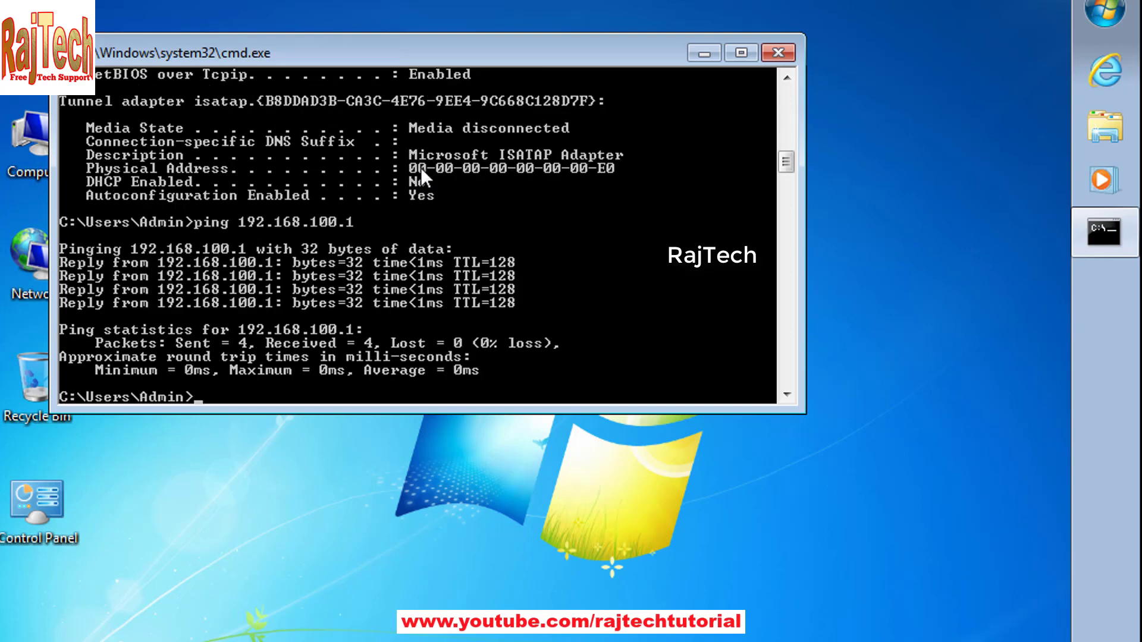
Switch back to the Windows Server 2019 virtual machine to view the scope's address leases in DHCP Manager.
key("alt+Tab")
key("alt+Tab")
key("alt+Tab")
key("alt+Tab")
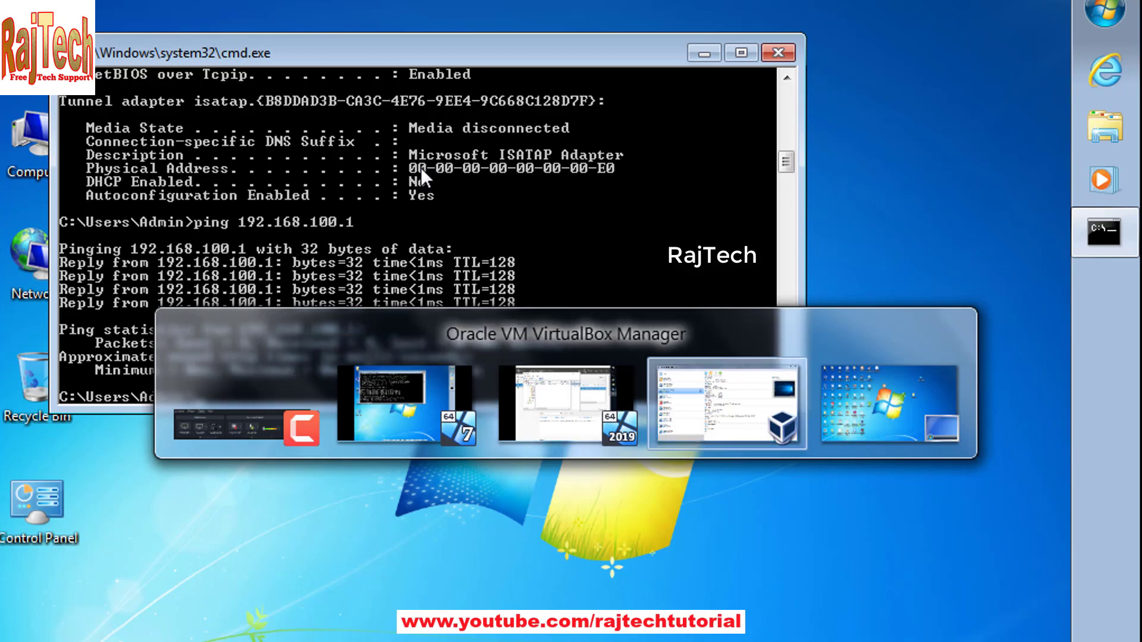
key("alt+Tab")
key("alt+Tab")
key("alt+Tab")
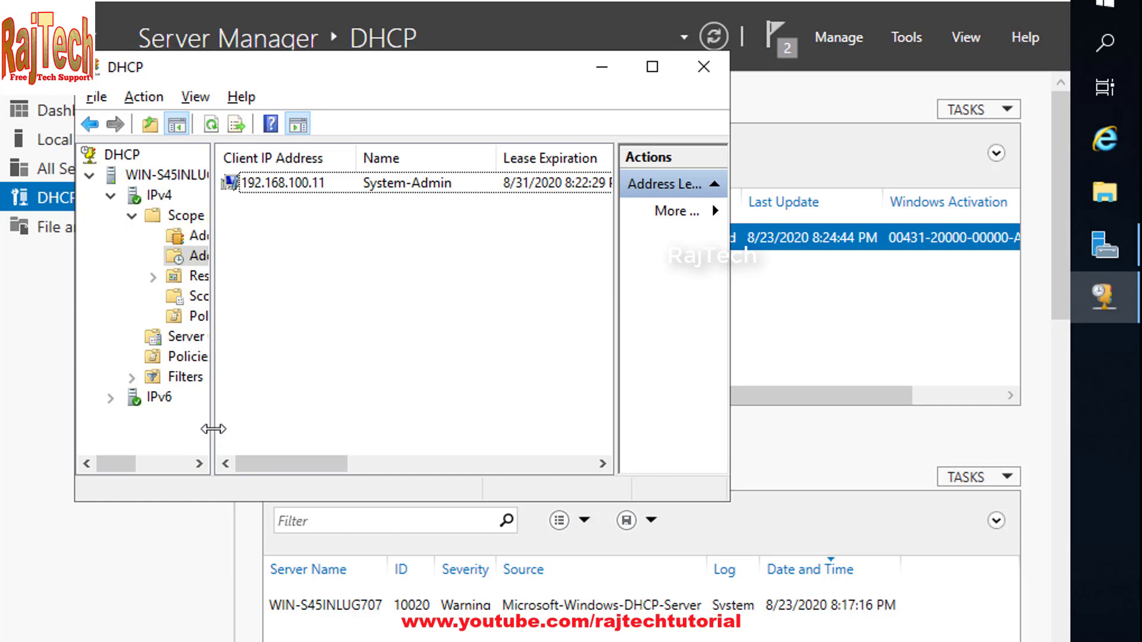
Widen the DHCP console tree so its labels are readable and refresh the scope's Address Leases list.
left_click_drag(211, 424, 269, 424)
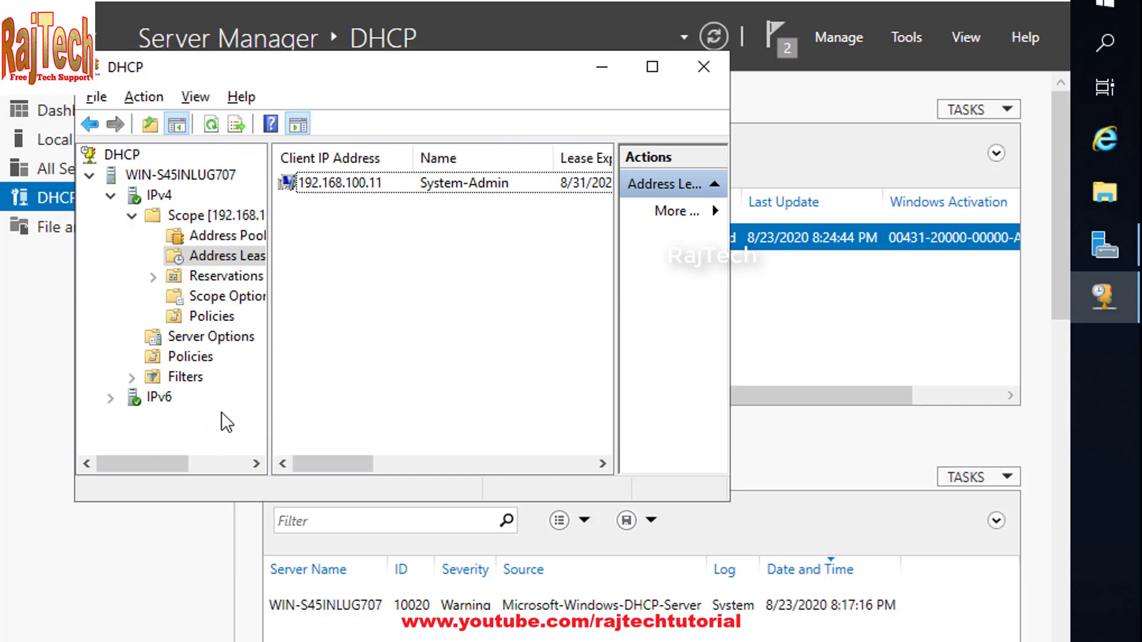
left_click(212, 266)
right_click(418, 289)
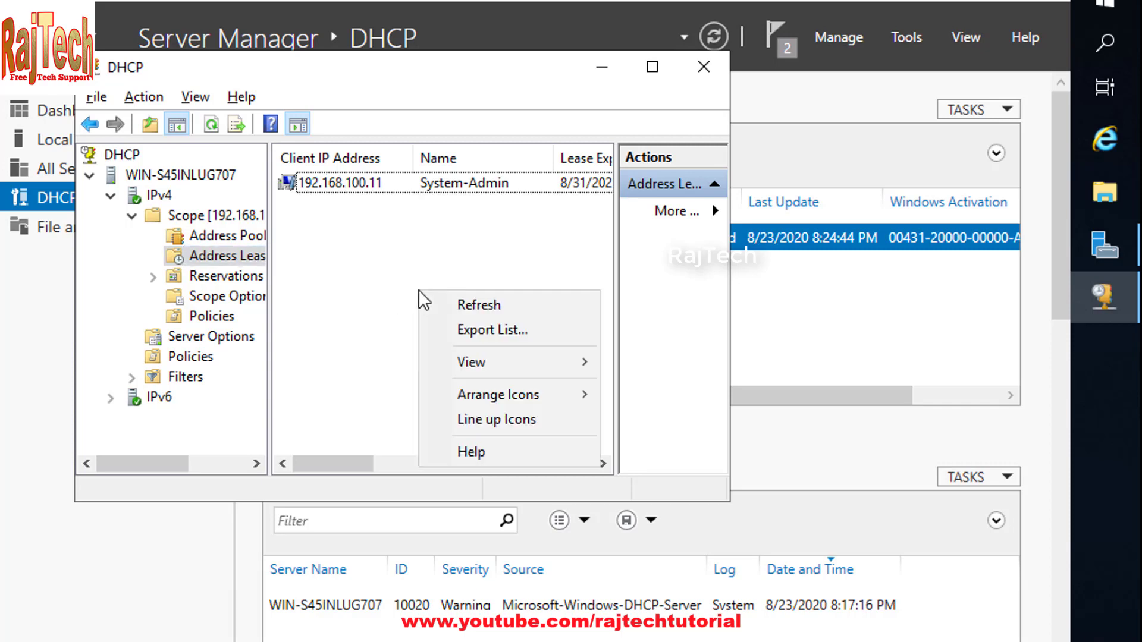
left_click(446, 322)
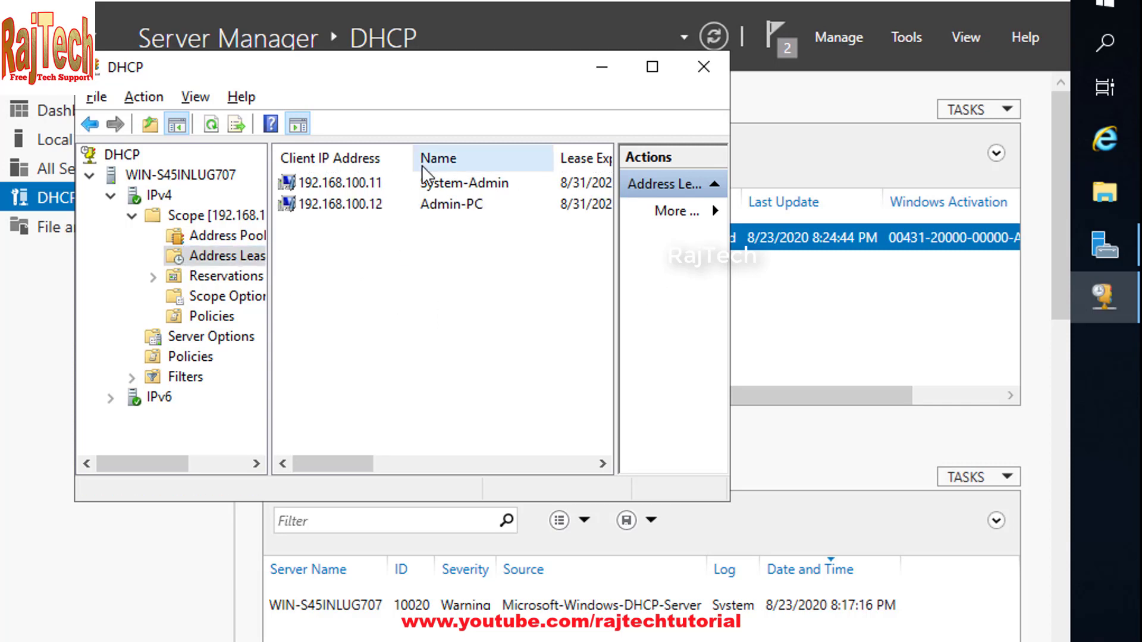
Select each client's entry in the Address Leases list to examine its leased IP address and computer name.
left_click(393, 183)
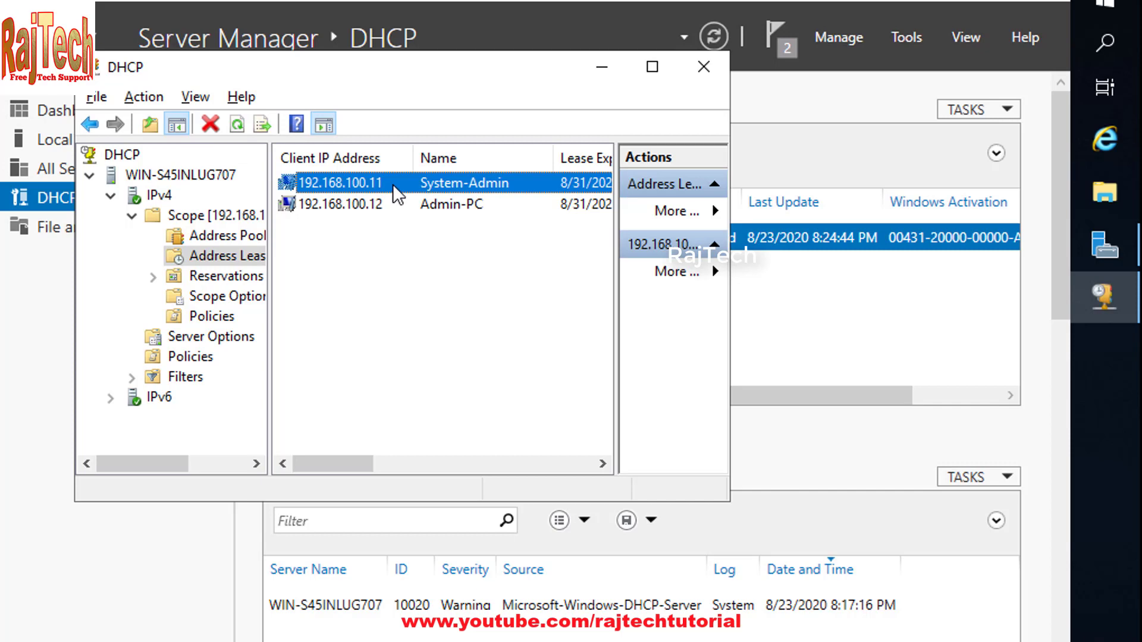
left_click(402, 227)
left_click(406, 218)
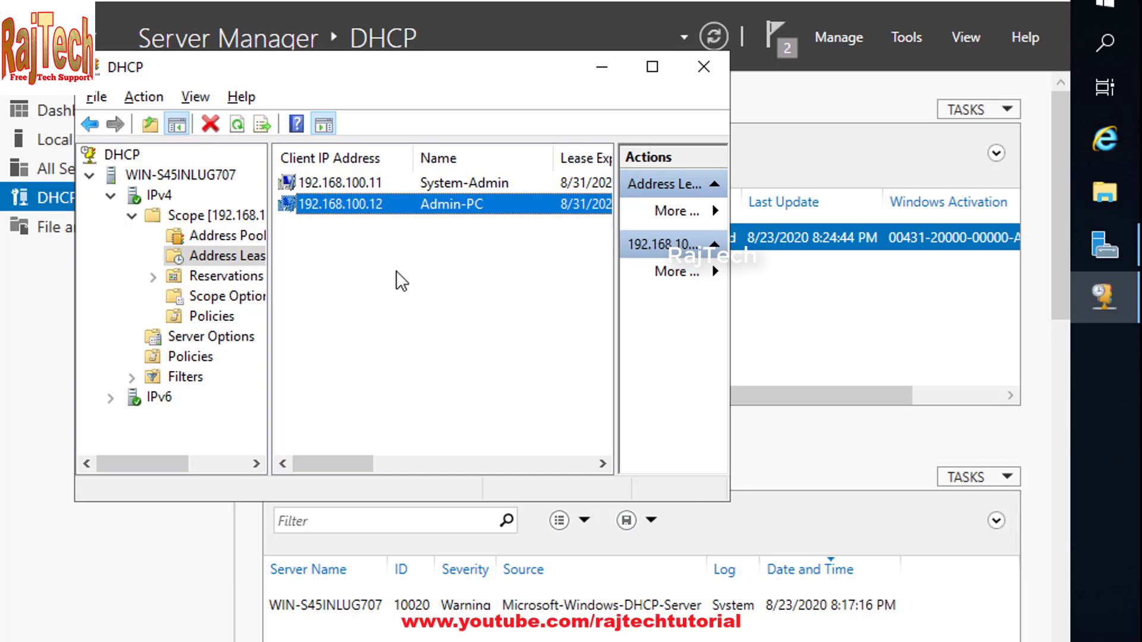
left_click(360, 218)
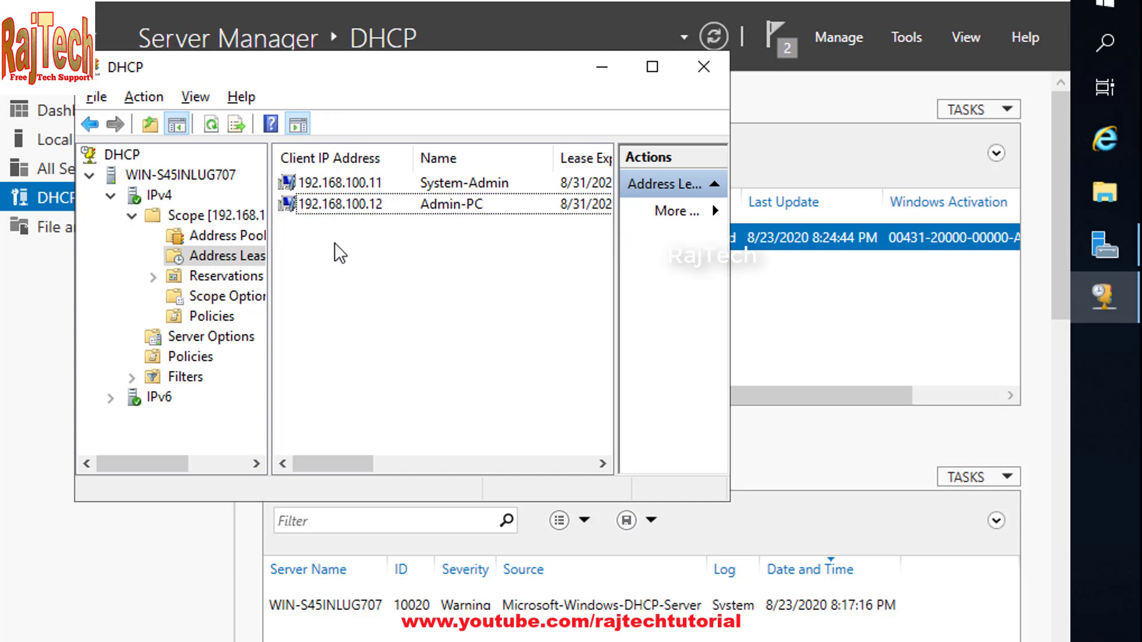